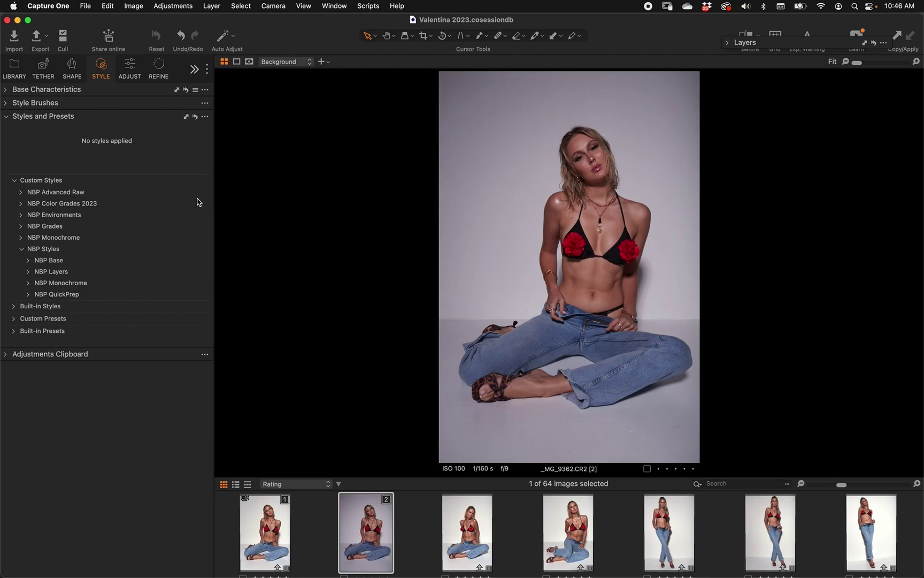
# - Neutralise white balance by sampling the grey backdrop, then enter a first tint of 0.2
pyautogui.press('w')
pyautogui.click(517, 184)
pyautogui.click(130, 69)
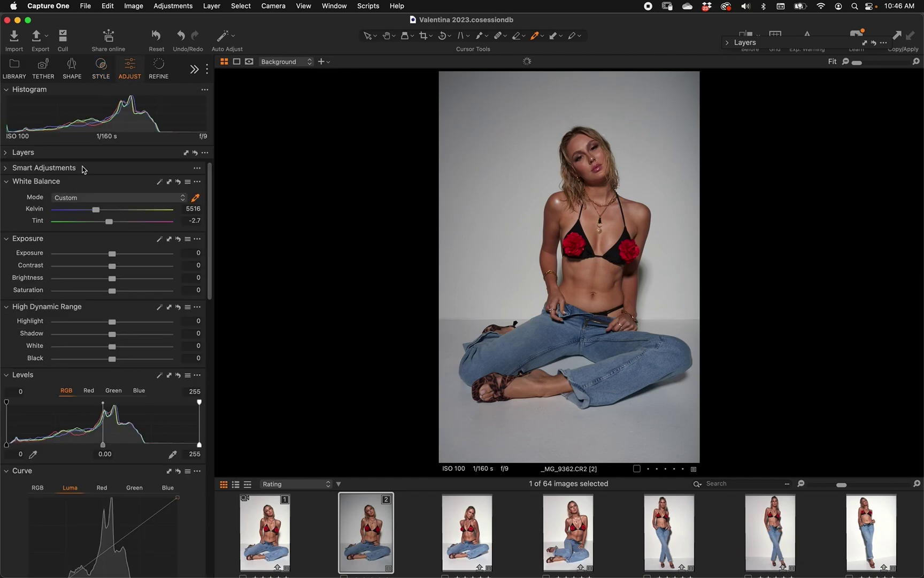
pyautogui.click(192, 221)
pyautogui.write('0.2')
pyautogui.press('Return')
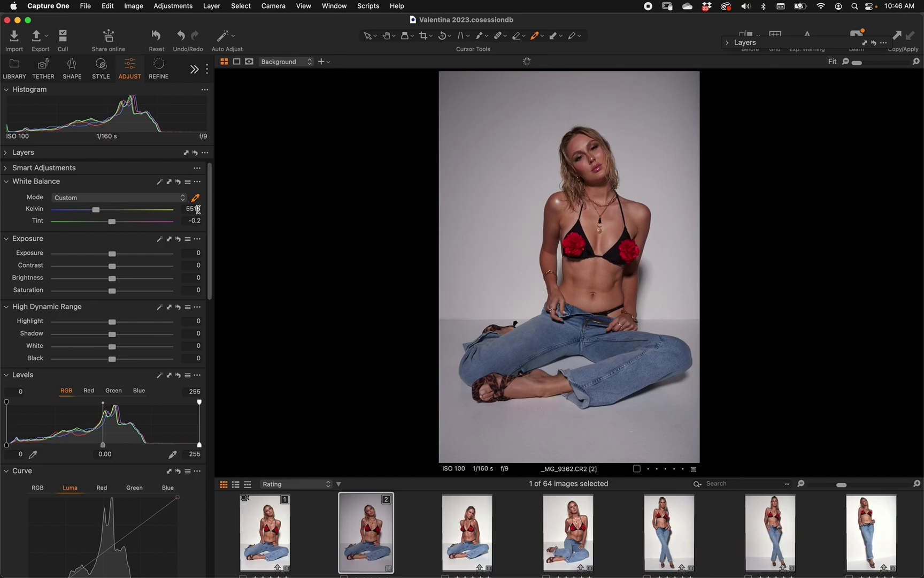
# - Correct the tint to 0.3 and go back to the styles list
pyautogui.click(197, 209)
pyautogui.press('Tab')
pyautogui.write('0.3')
pyautogui.press('Return')
pyautogui.scroll(3, 245, 305)
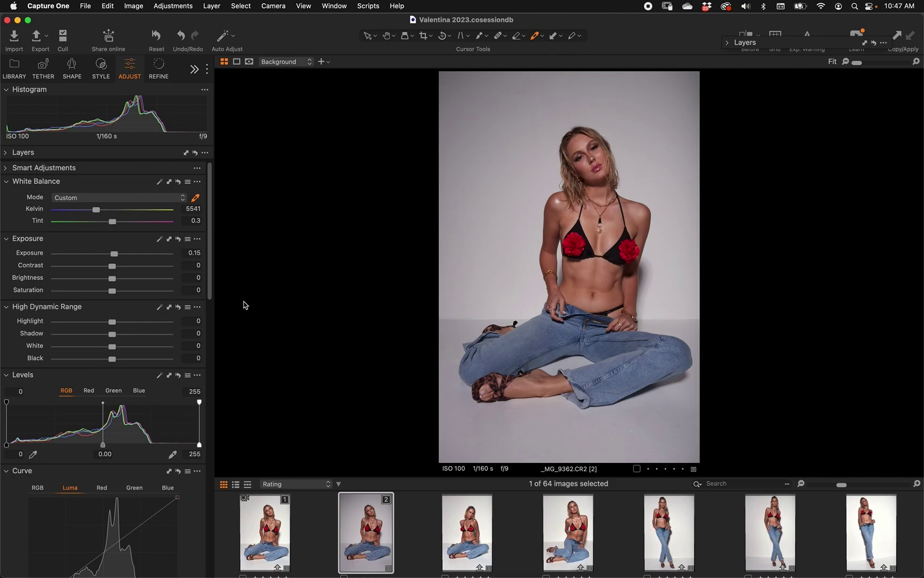
pyautogui.click(101, 68)
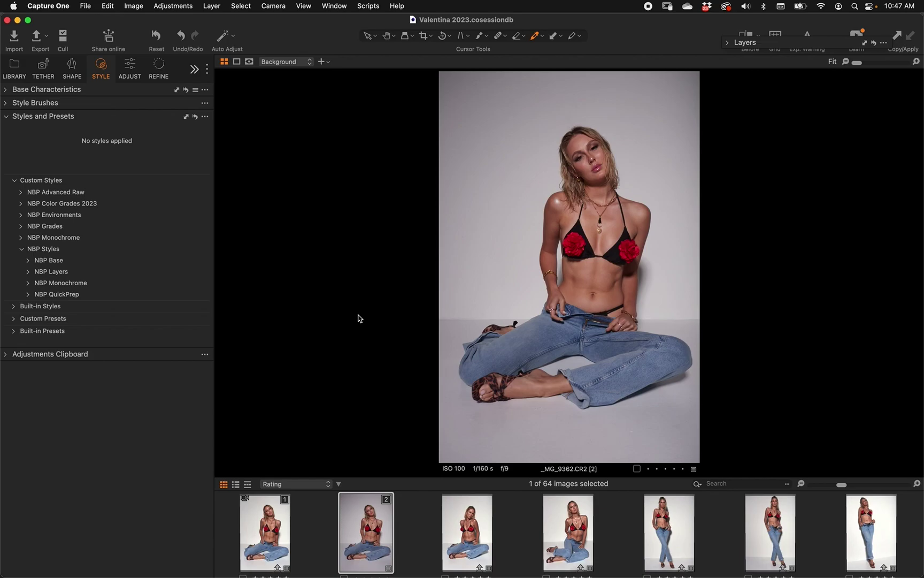
# - Expand the NBP Base style group and move the expanded Layers panel down below the toolbar
pyautogui.click(30, 261)
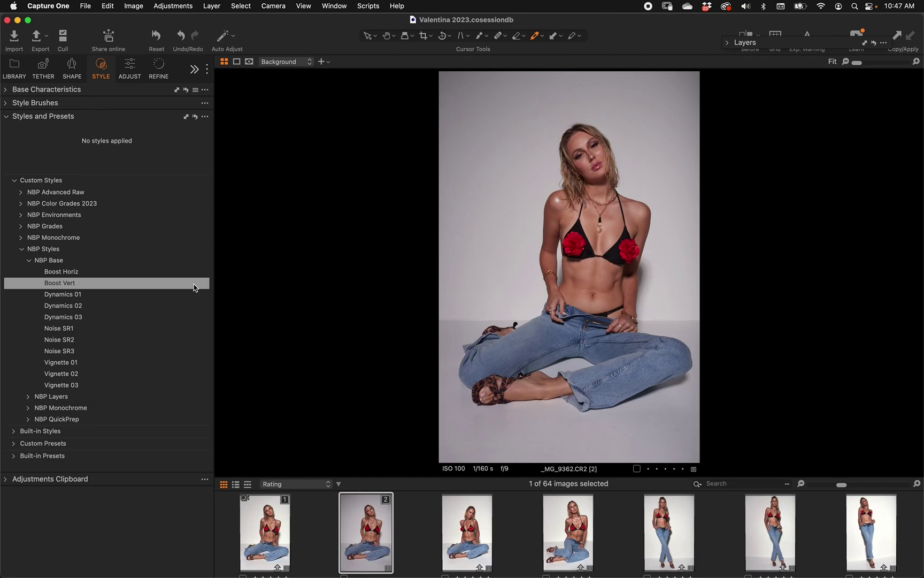
pyautogui.click(727, 43)
pyautogui.moveTo(781, 46); pyautogui.dragTo(780, 134)
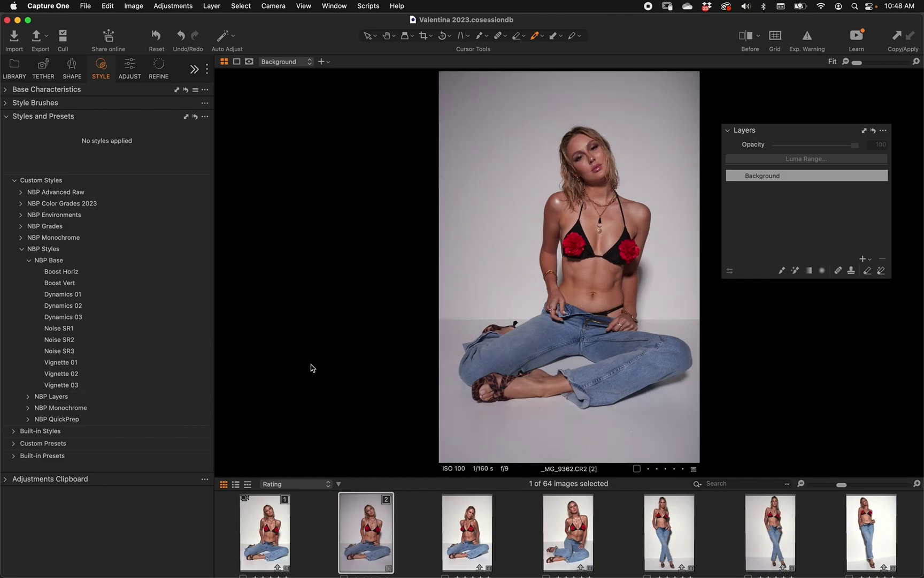
# - Apply Balancer 03 from NBP Layers > 01 Skin Prep as a new layer
pyautogui.click(28, 262)
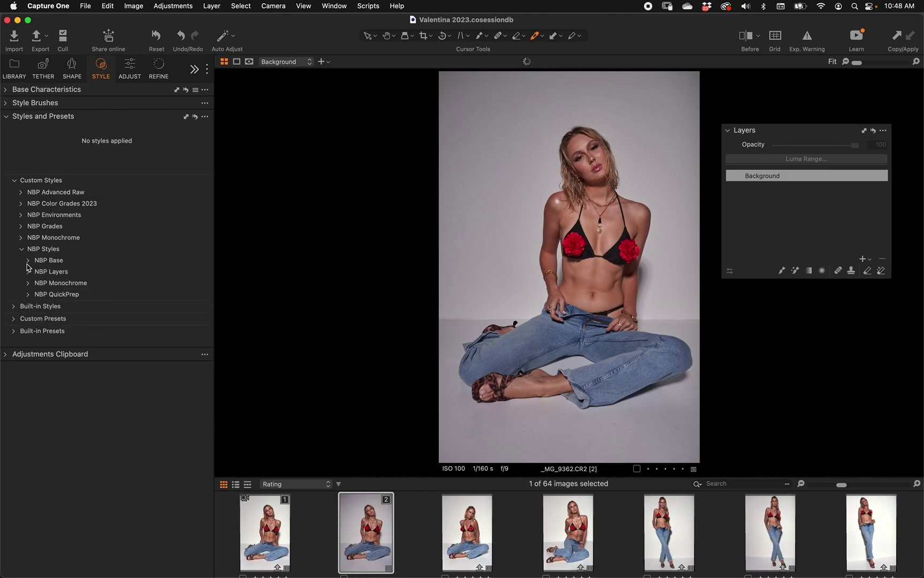
pyautogui.click(29, 272)
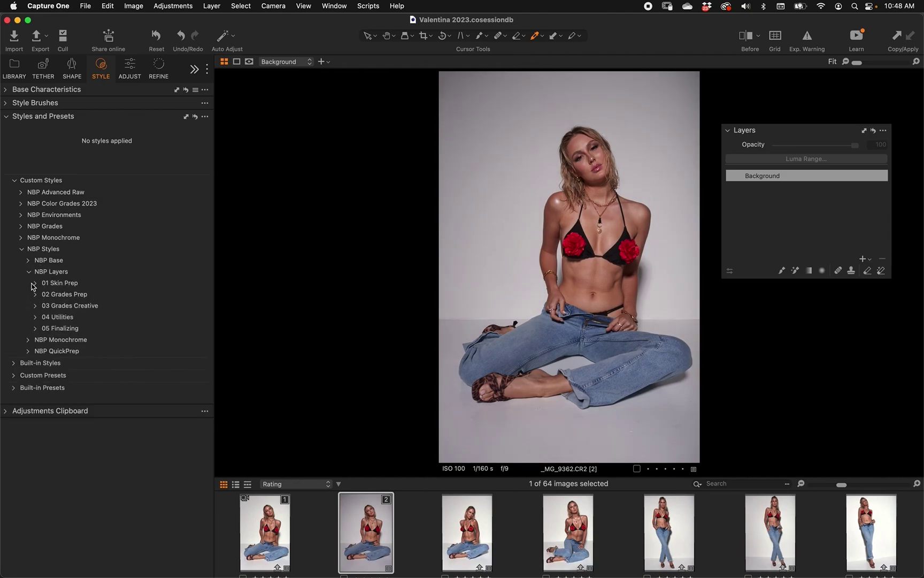
pyautogui.click(34, 284)
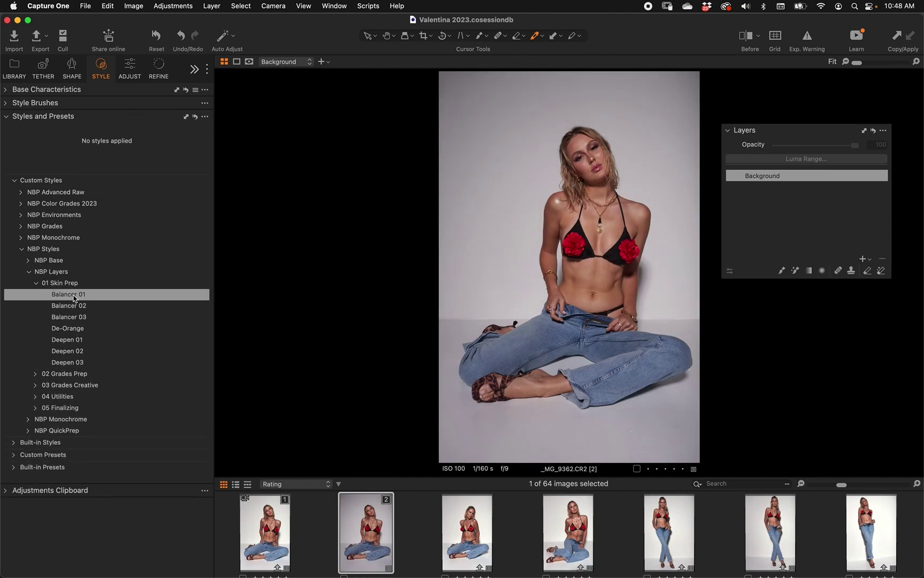
pyautogui.rightClick(96, 320)
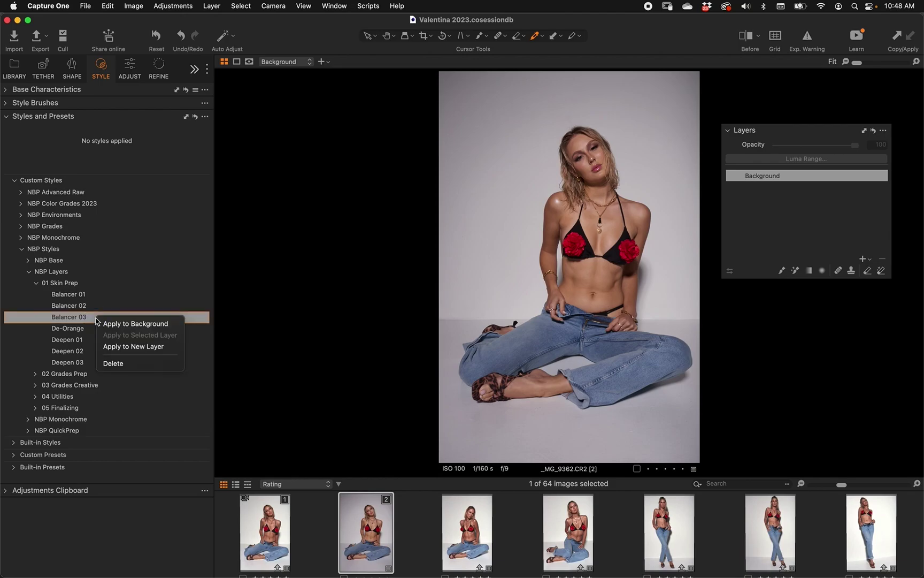
pyautogui.click(128, 344)
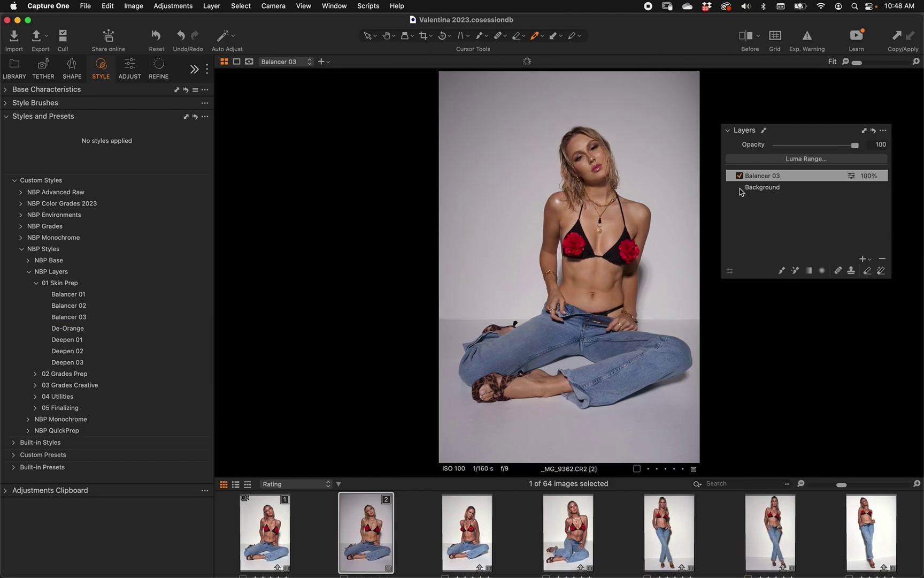
# - Shift the Balancer 03 layer's Color Editor skin-tone hue to -4.2
pyautogui.click(760, 177)
pyautogui.click(128, 67)
pyautogui.click(133, 72)
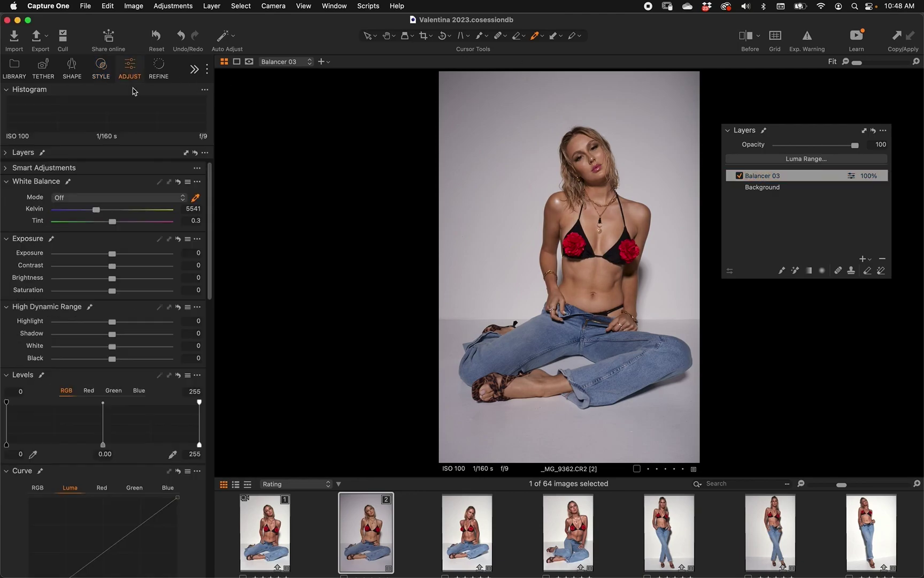
pyautogui.scroll(-10, 156, 302)
pyautogui.click(154, 288)
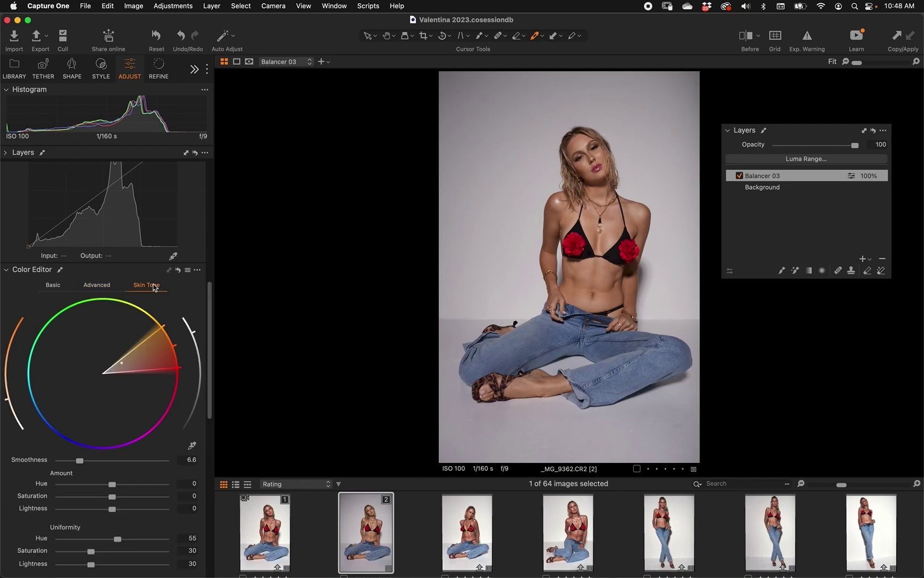
pyautogui.scroll(-5, 155, 374)
pyautogui.moveTo(112, 401); pyautogui.dragTo(68, 402)
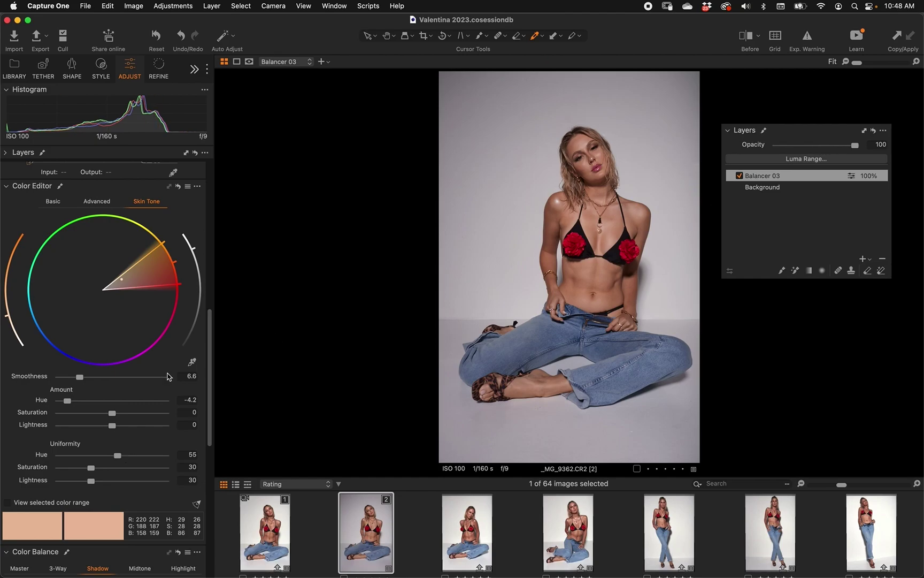
pyautogui.click(101, 67)
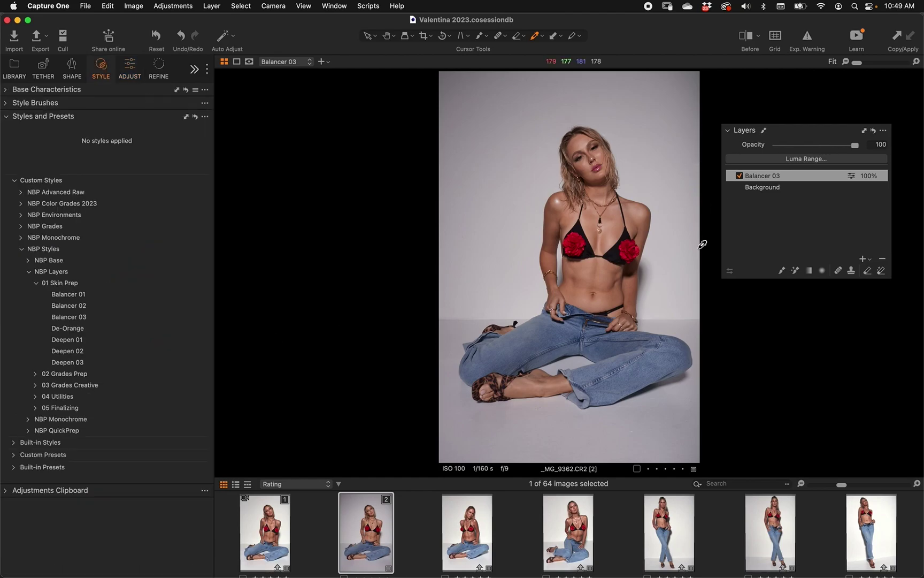
# - Lower Balancer 03 to 63% opacity and toggle it off and on to compare
pyautogui.click(837, 146)
pyautogui.moveTo(837, 149); pyautogui.dragTo(826, 148)
pyautogui.click(740, 176)
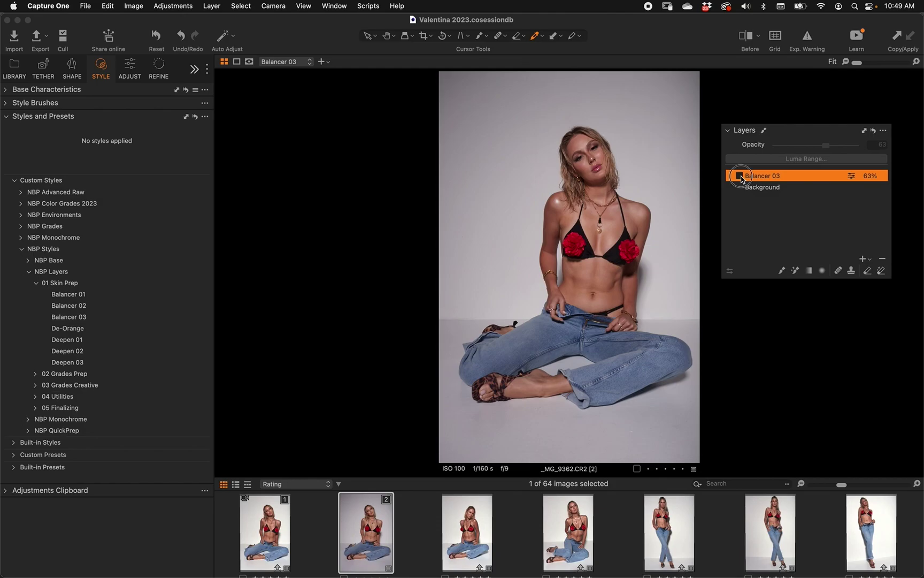
pyautogui.click(740, 176)
pyautogui.click(740, 176)
pyautogui.click(740, 176)
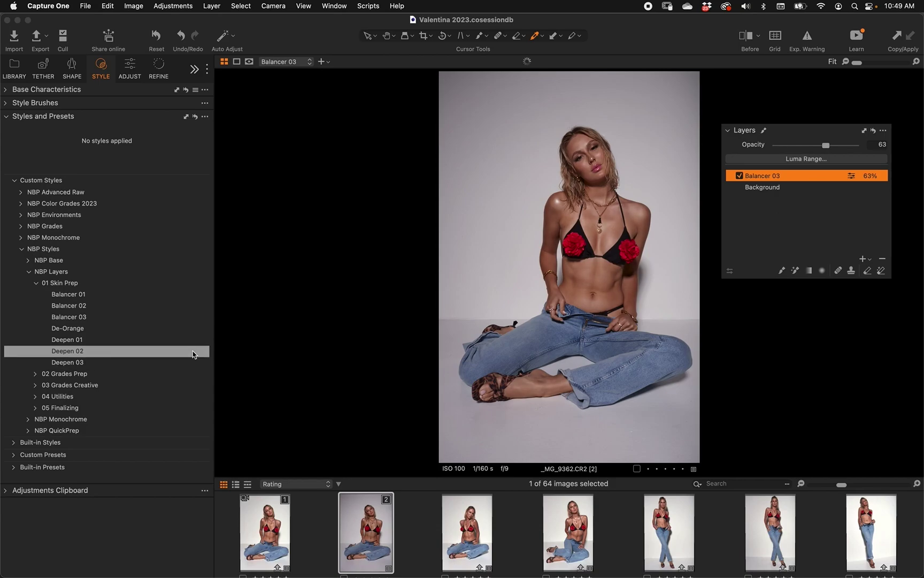
# - Add Deepen 01 as a new layer at 86% opacity
pyautogui.rightClick(195, 346)
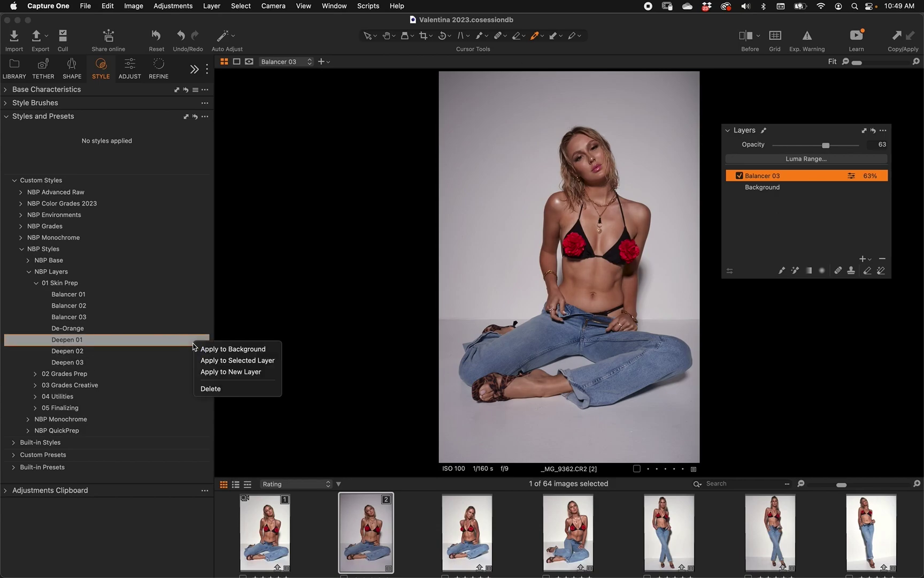
pyautogui.click(214, 372)
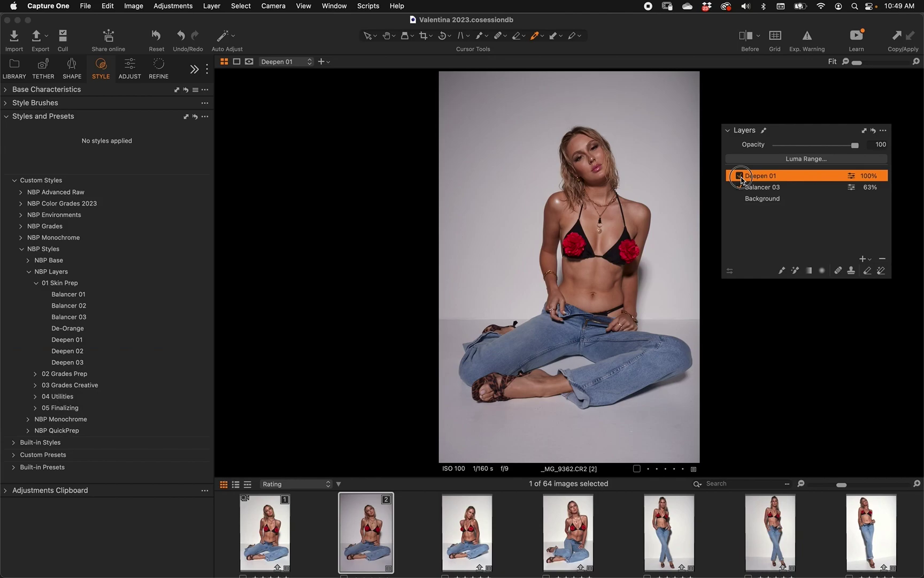
pyautogui.moveTo(850, 145); pyautogui.dragTo(845, 147)
pyautogui.click(35, 283)
pyautogui.click(35, 293)
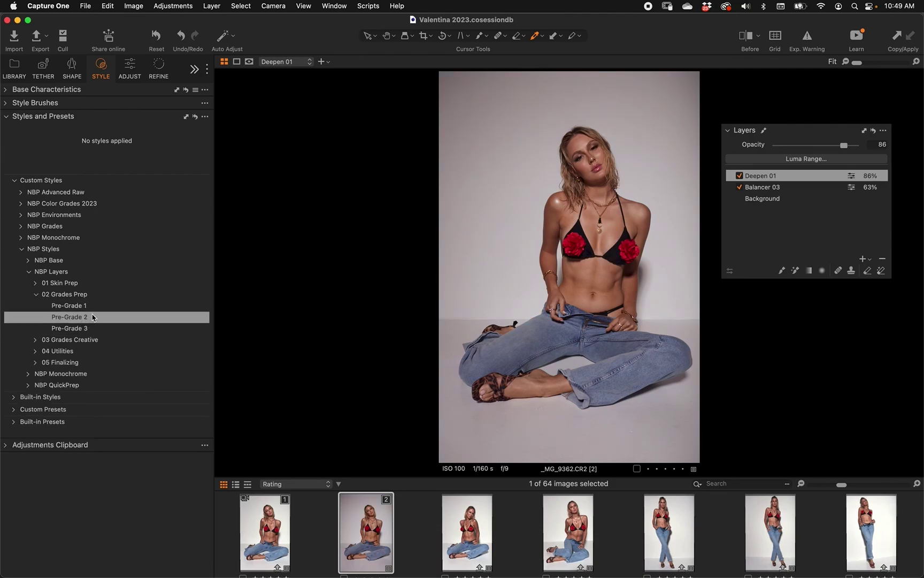
# - Apply Creative 06 from 03 Grades Creative as a new layer at 39% opacity
pyautogui.click(36, 294)
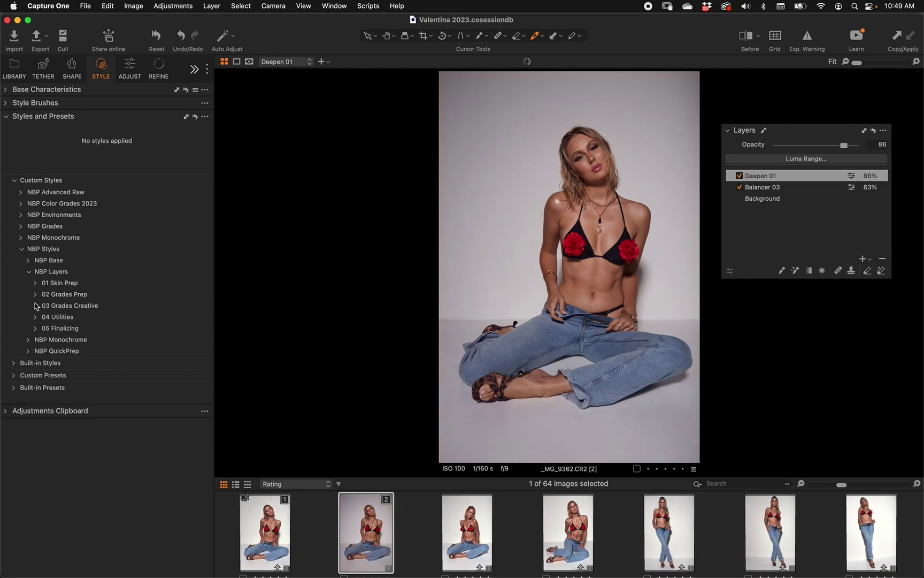
pyautogui.click(36, 306)
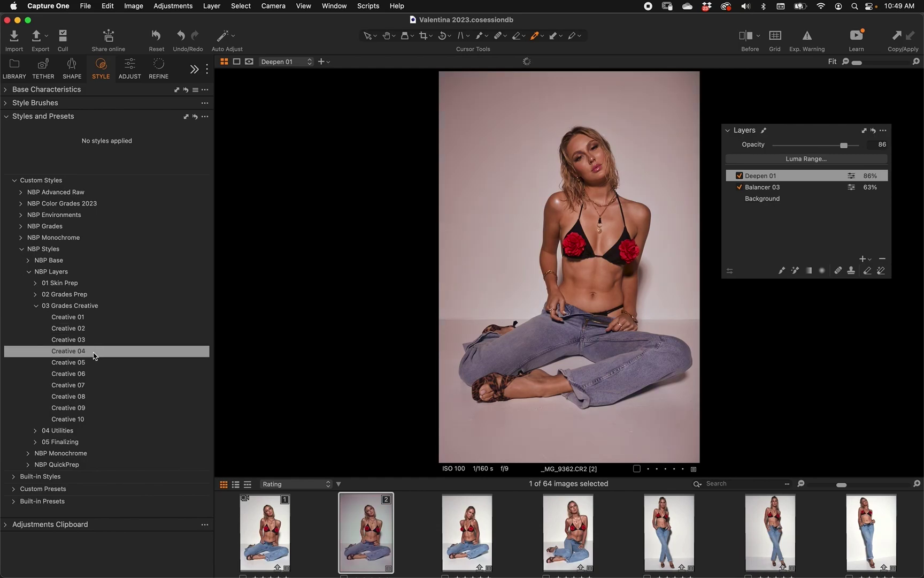
pyautogui.rightClick(97, 380)
pyautogui.click(140, 404)
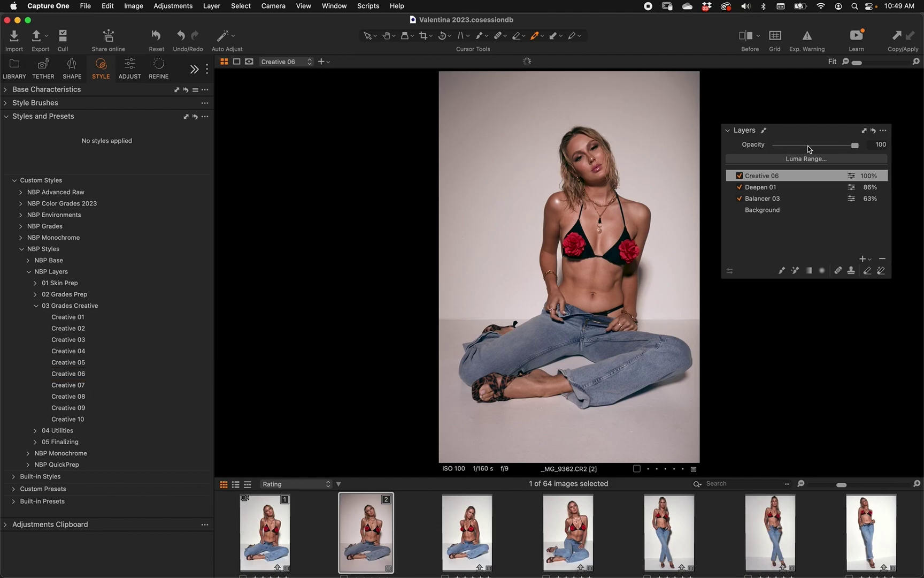
pyautogui.click(813, 146)
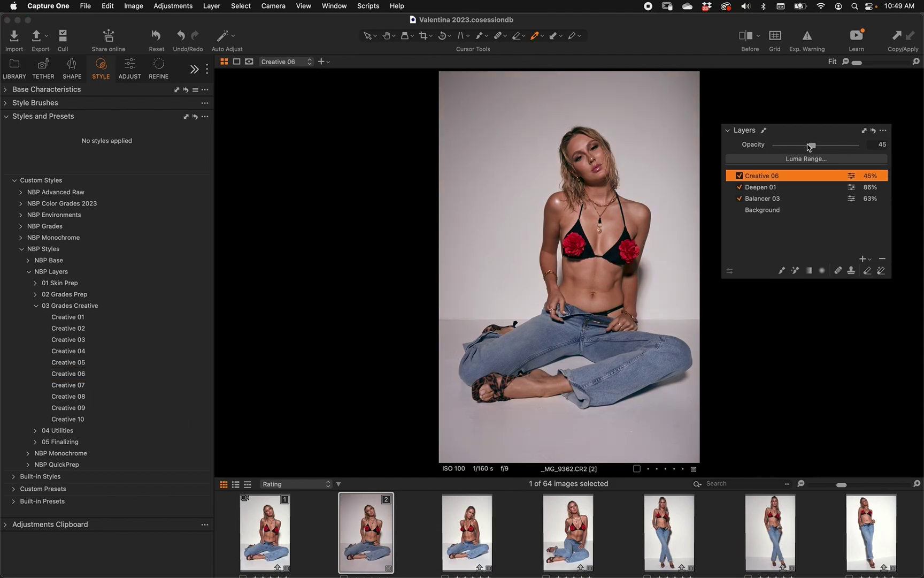
pyautogui.moveTo(810, 147); pyautogui.dragTo(808, 146)
pyautogui.click(36, 305)
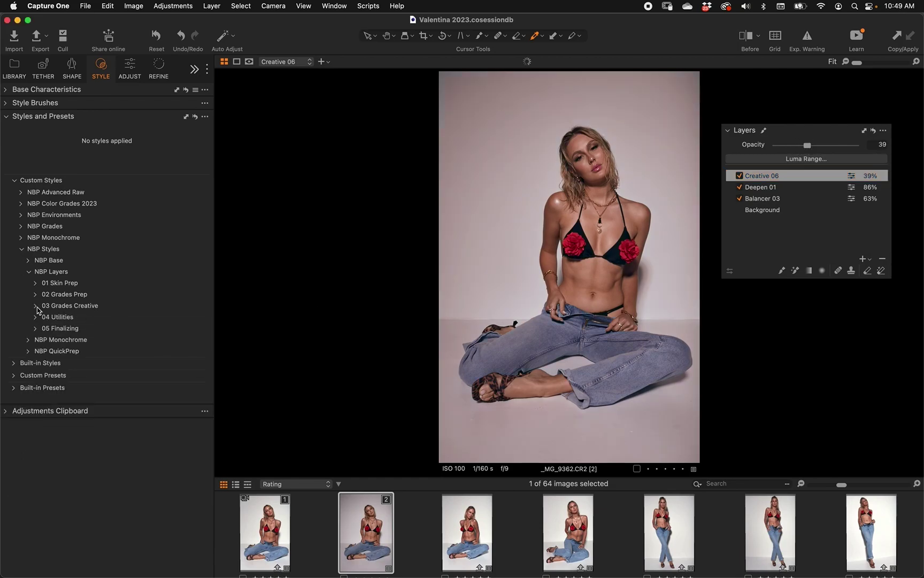
pyautogui.click(35, 317)
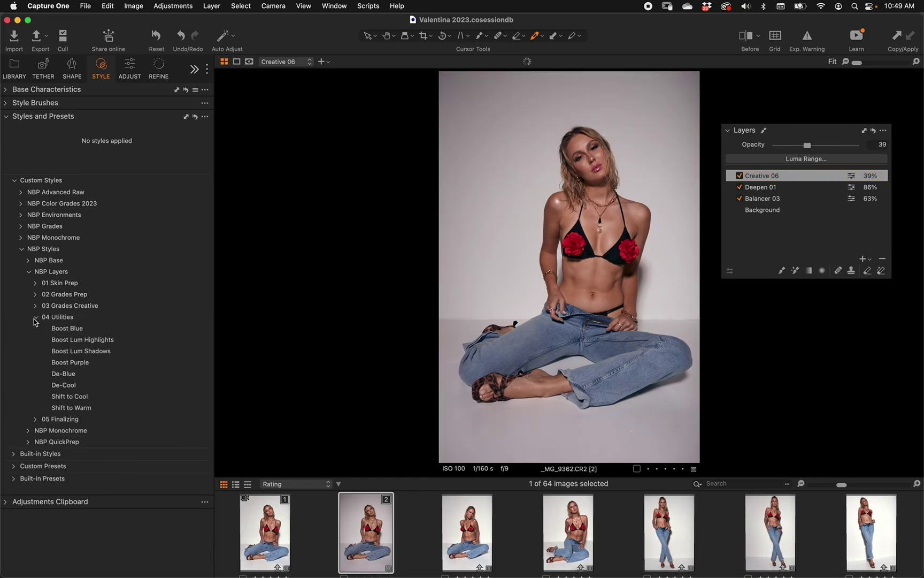
# - Add Boost Blue at 100% and Boost Lum Highlights at 65% opacity as new layers
pyautogui.rightClick(171, 332)
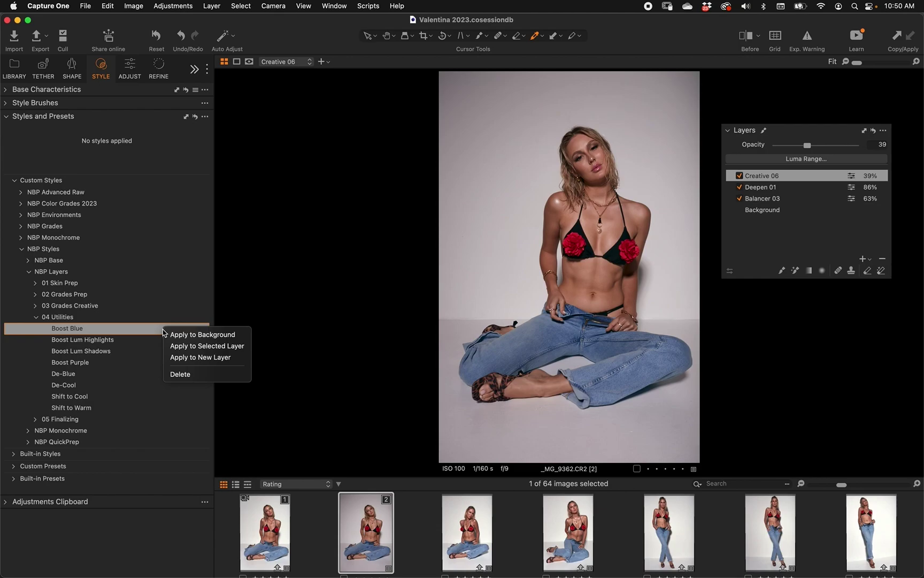
pyautogui.click(176, 354)
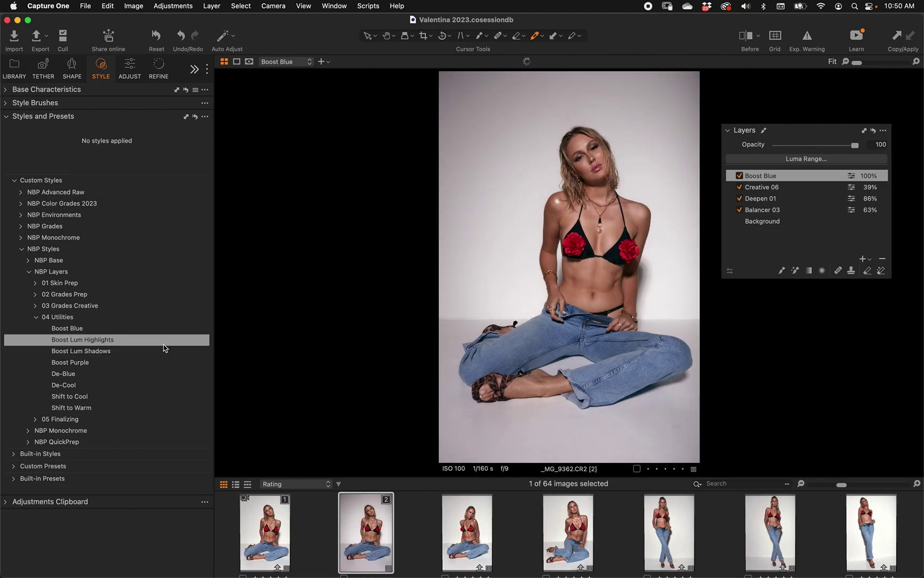
pyautogui.rightClick(164, 348)
pyautogui.click(174, 372)
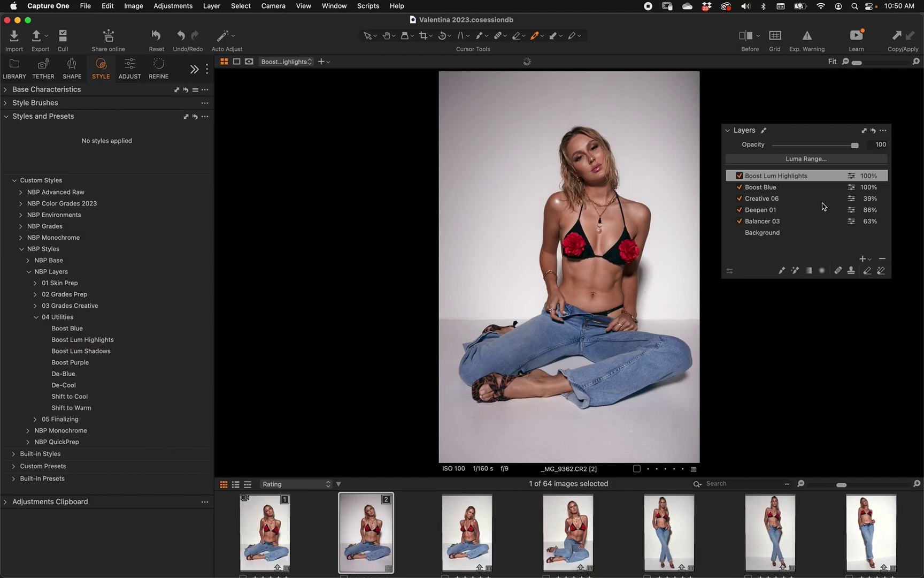
pyautogui.click(828, 145)
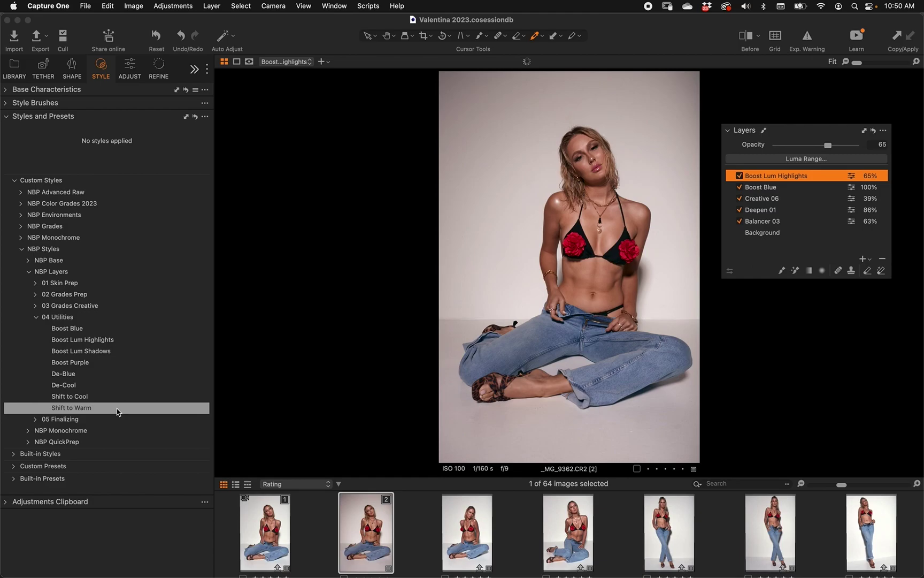
pyautogui.click(36, 317)
pyautogui.click(36, 328)
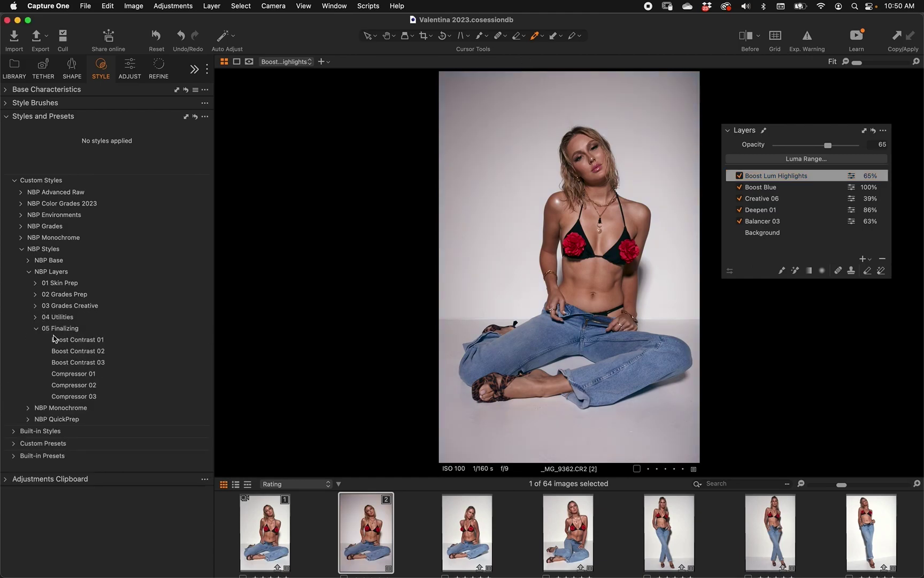
# - Add Boost Contrast 01 and Compressor 02 from 05 Finalizing as new layers
pyautogui.rightClick(102, 340)
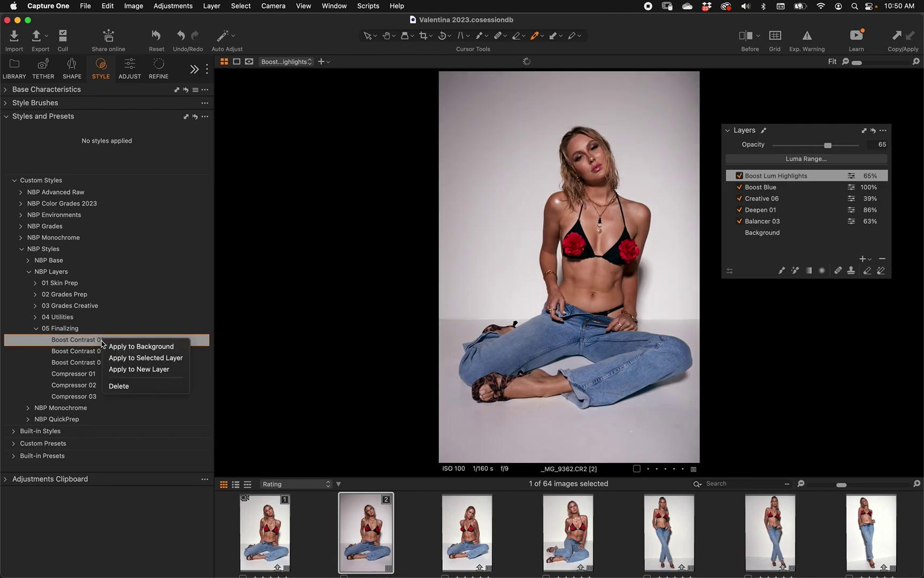
pyautogui.click(116, 375)
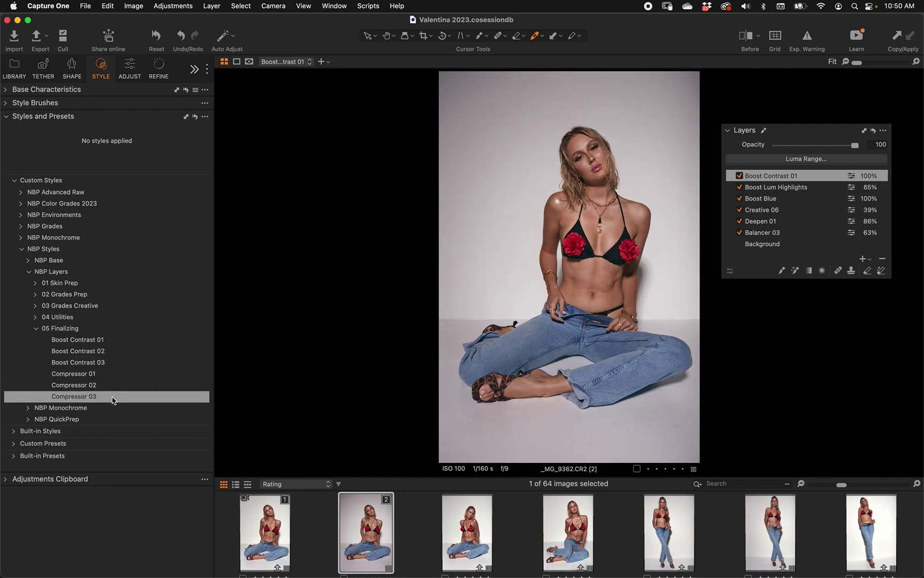
pyautogui.rightClick(114, 389)
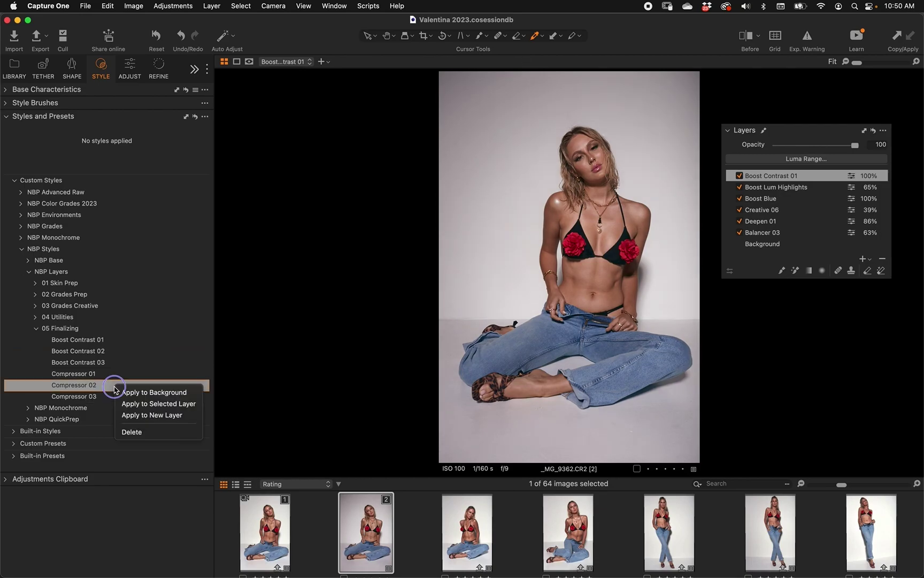
pyautogui.click(131, 415)
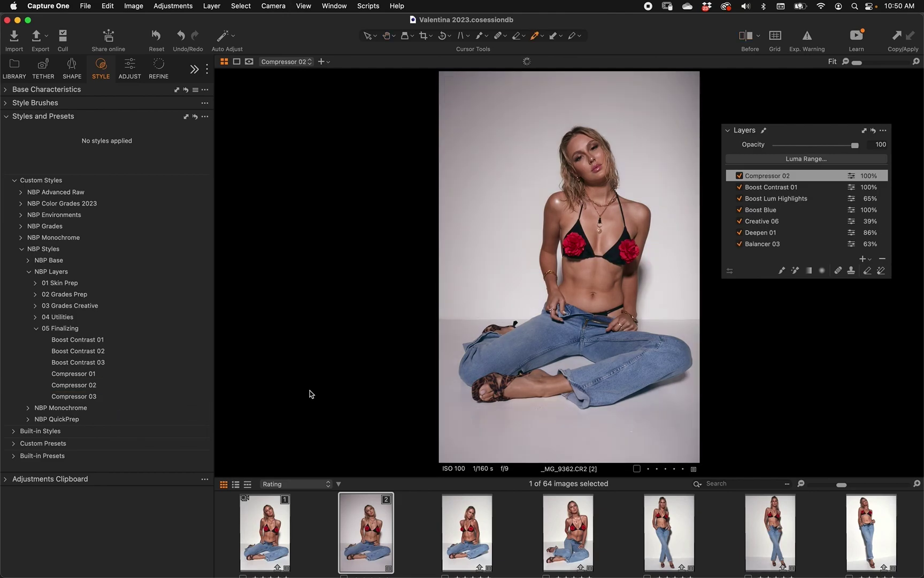
# - Zoom in on the model's face and briefly compare with the unedited photo
pyautogui.press('w')
pyautogui.moveTo(580, 162); pyautogui.dragTo(557, 331)
pyautogui.press('y')
# - Set Boost Lum Highlights to 50% and Boost Blue to 76% opacity
pyautogui.click(805, 187)
pyautogui.click(796, 199)
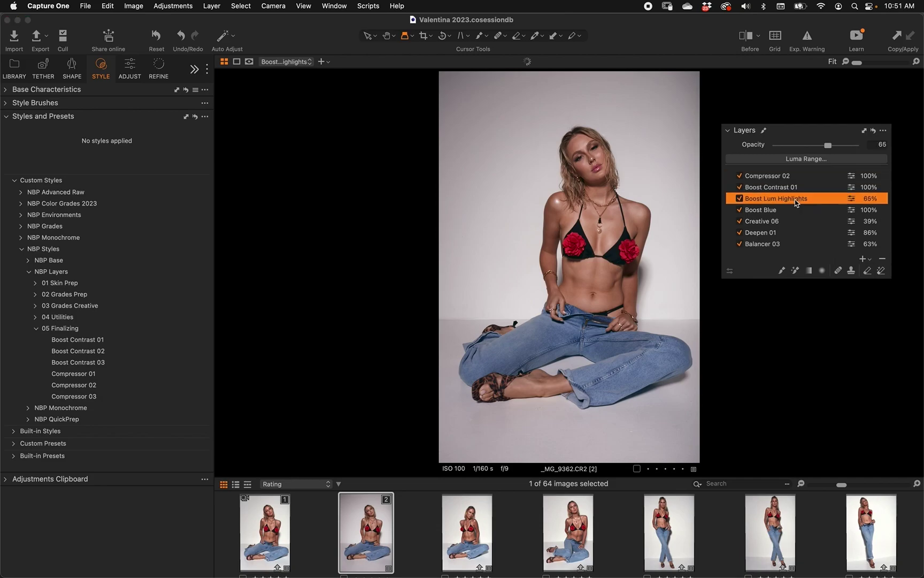
pyautogui.moveTo(825, 144)
pyautogui.mouseDown()
pyautogui.moveTo(851, 144)
pyautogui.moveTo(816, 145)
pyautogui.mouseUp()
pyautogui.click(779, 210)
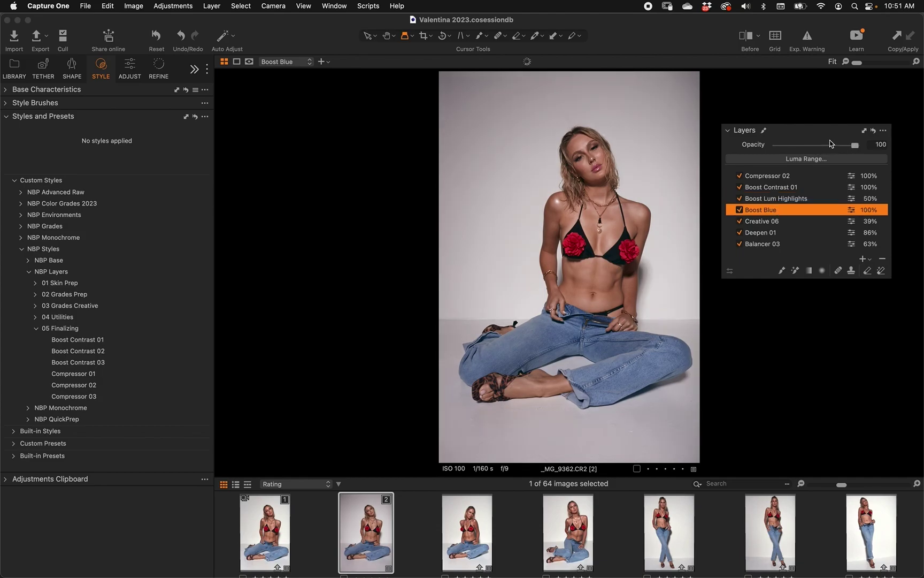
pyautogui.click(837, 144)
# - Set Creative 06 to 63% and Boost Contrast 01 to 91% opacity
pyautogui.click(785, 224)
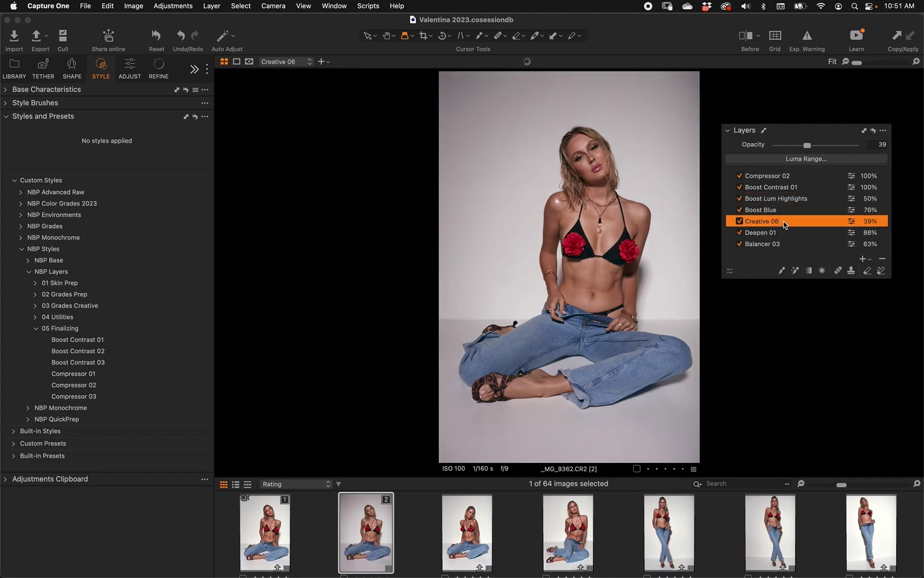
pyautogui.click(827, 145)
pyautogui.click(800, 177)
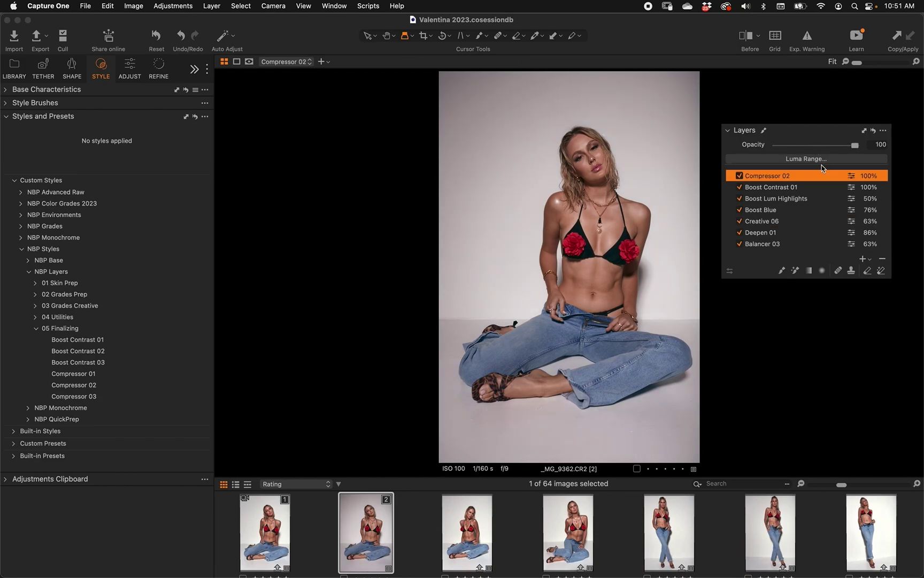
pyautogui.click(795, 194)
pyautogui.click(848, 145)
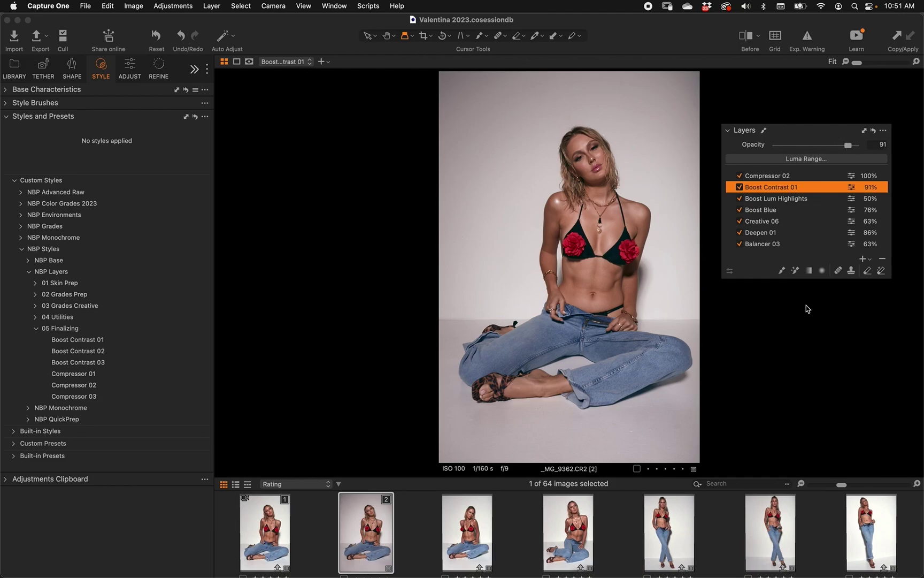
pyautogui.click(462, 522)
# - Create a new _MG_9364 variant and paste the _MG_9362 variant's seven style layers onto it
pyautogui.press('v')
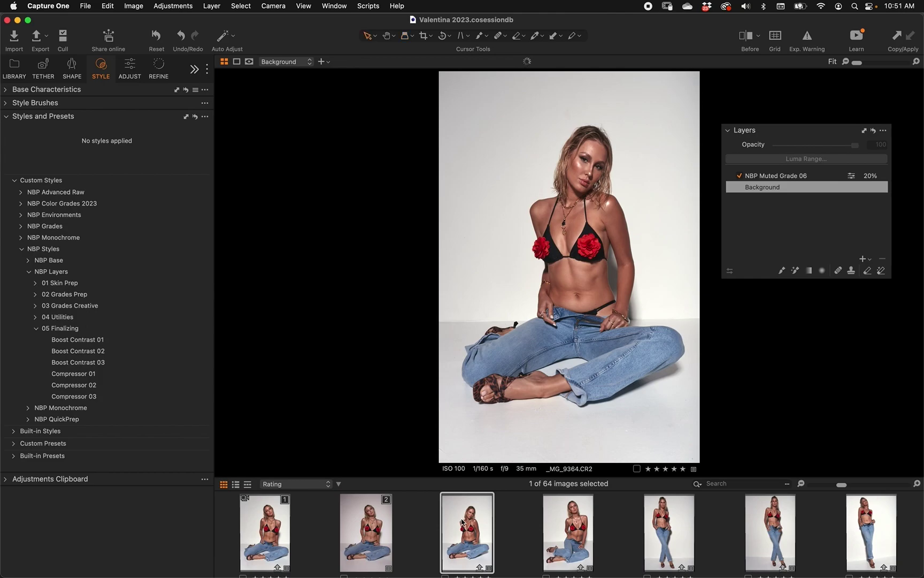
pyautogui.rightClick(463, 521)
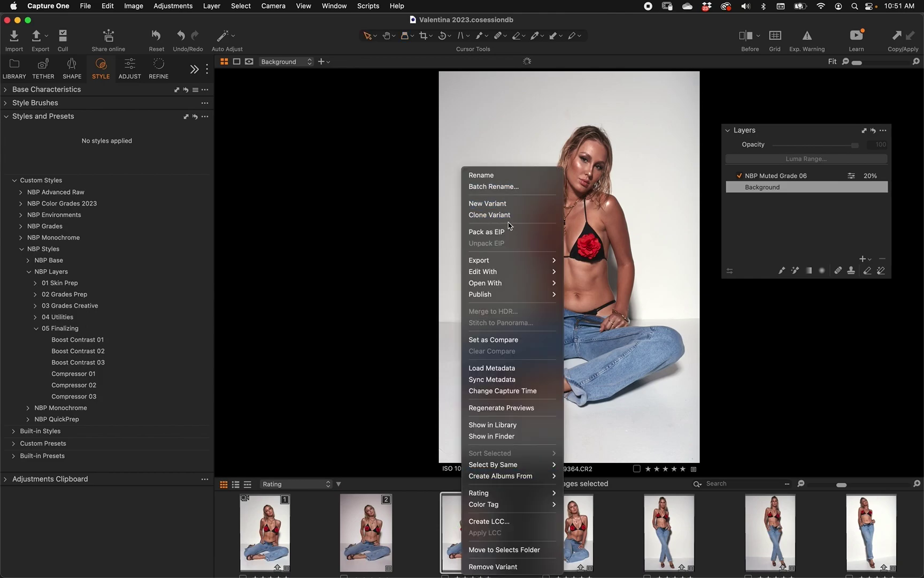
pyautogui.click(512, 204)
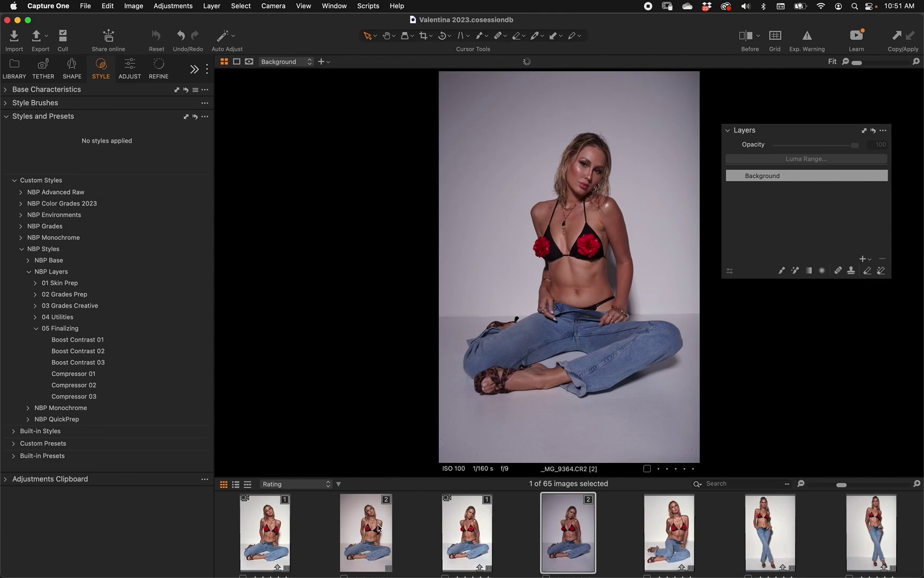
pyautogui.keyDown('super'); pyautogui.click(373, 532); pyautogui.keyUp('super')
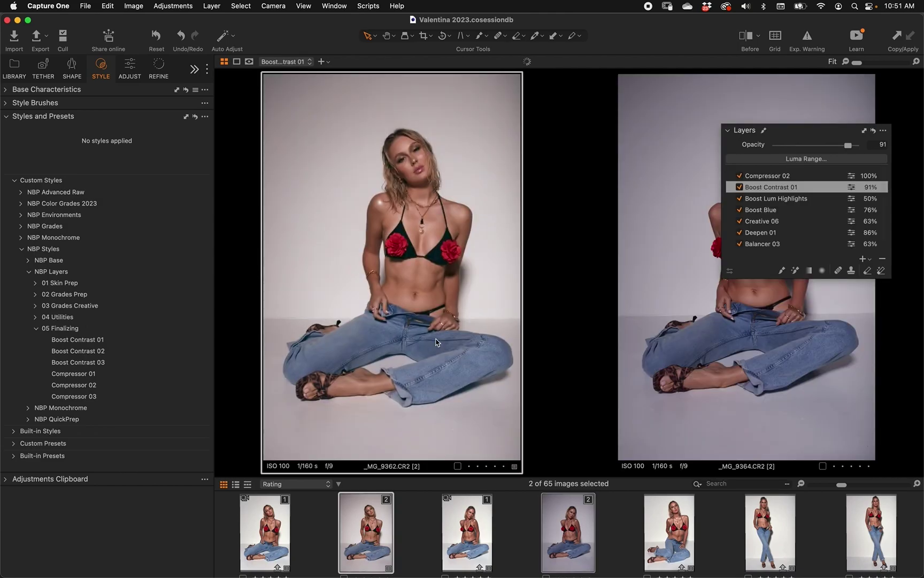
pyautogui.press('super+shift+c')
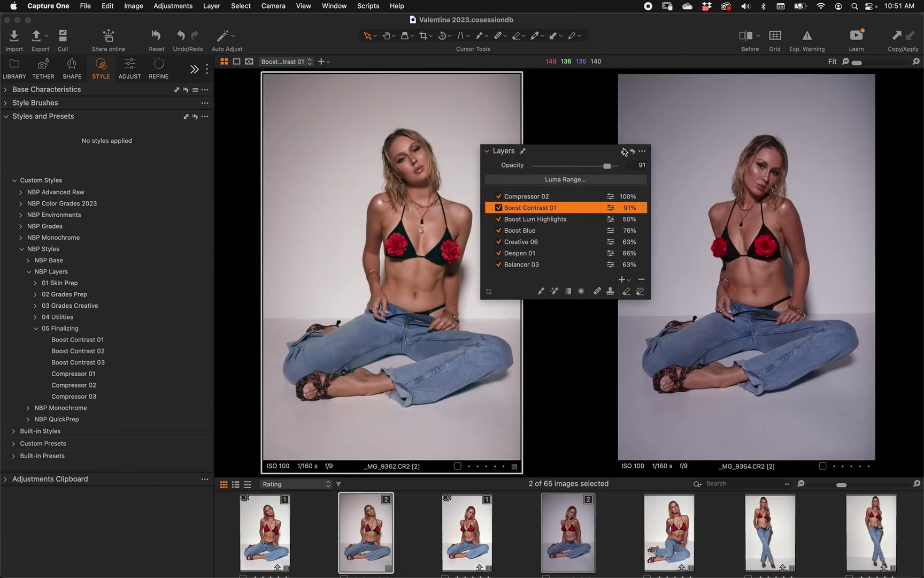
pyautogui.click(675, 306)
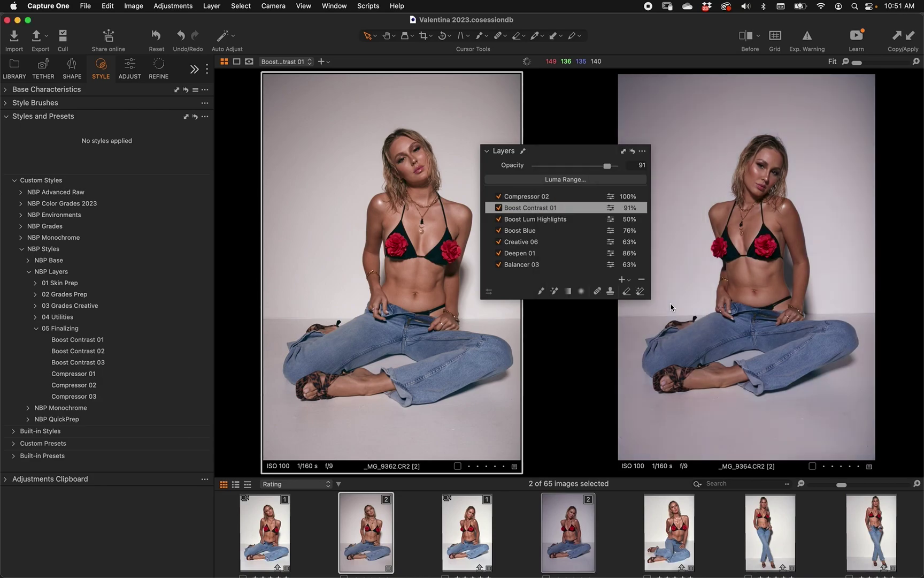
pyautogui.click(699, 201)
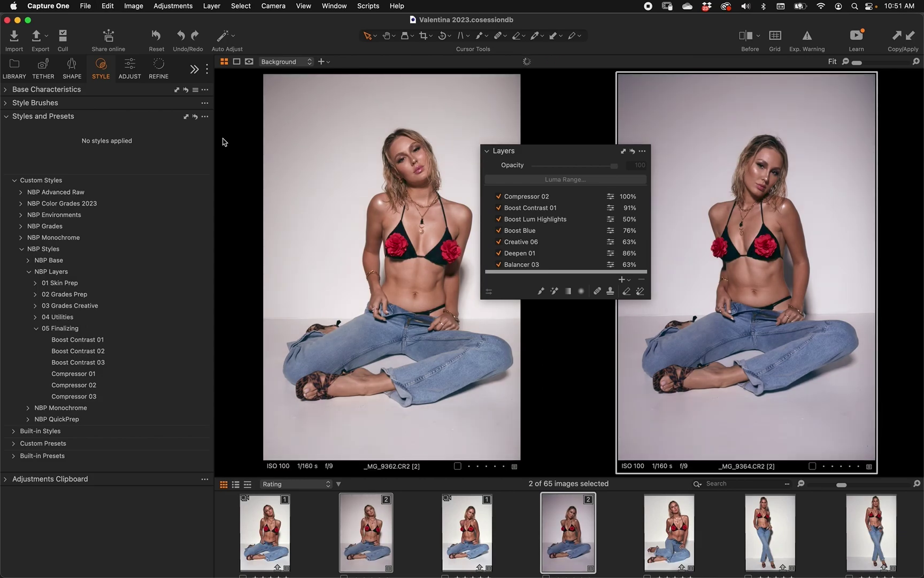
pyautogui.click(127, 64)
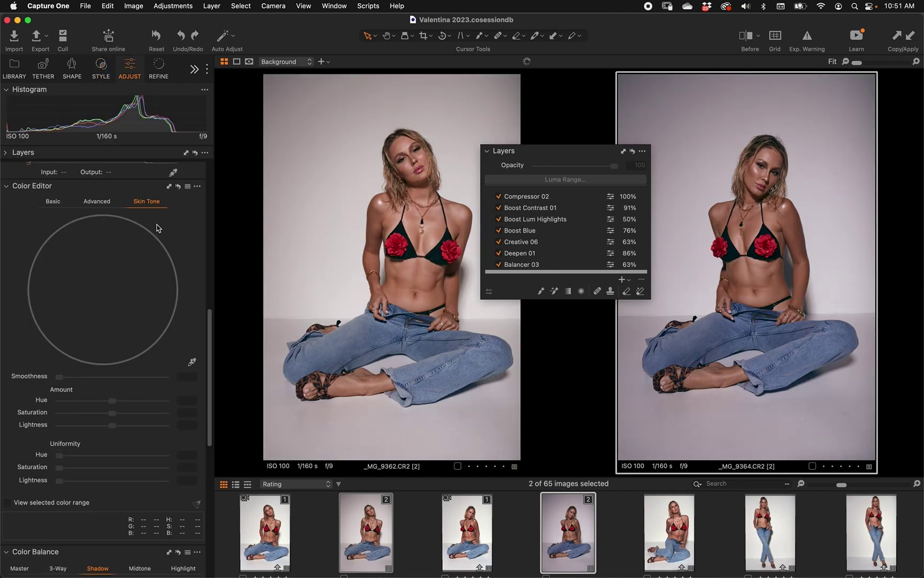
# - Step the _MG_9364 exposure up to 0.4 and back down
pyautogui.click(193, 253)
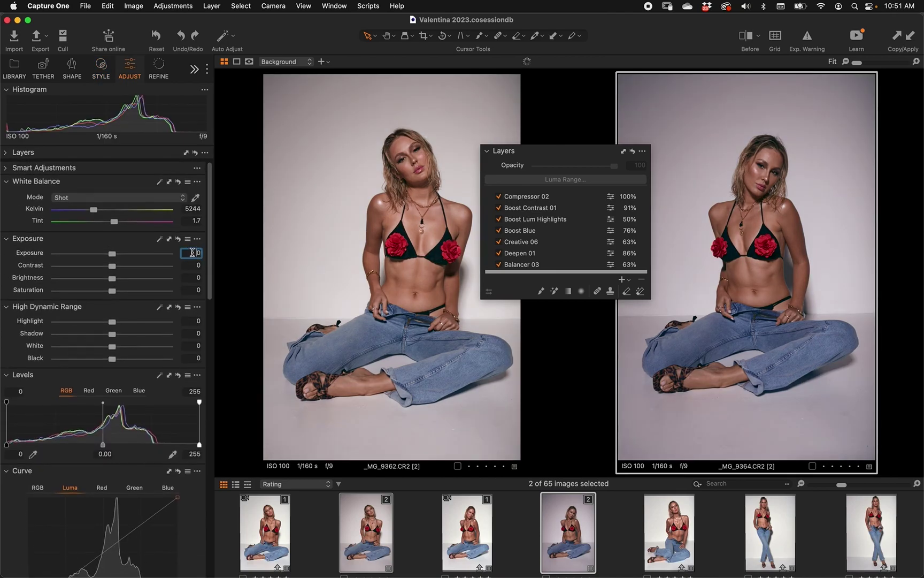
pyautogui.press('Up')
pyautogui.press('Up')
pyautogui.press('Up')
pyautogui.press('Up')
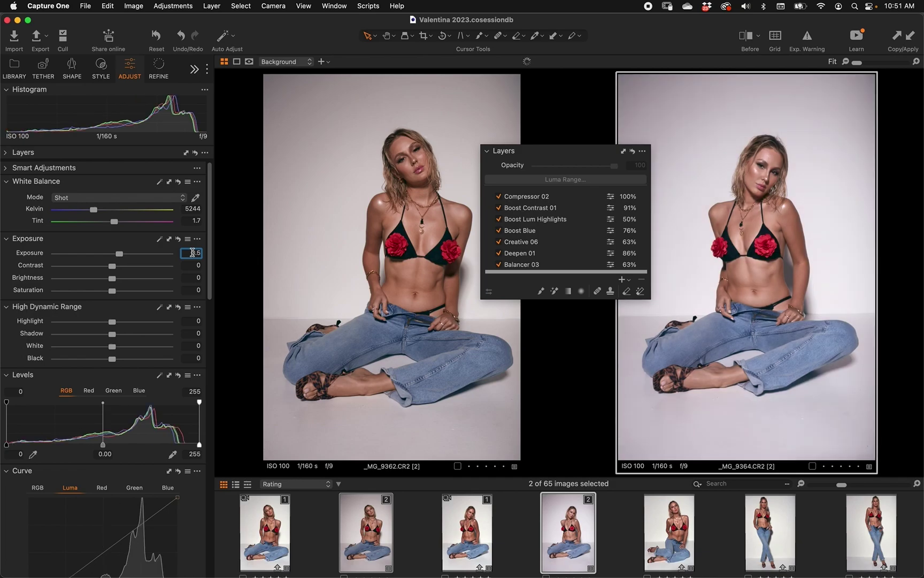
pyautogui.press('Down')
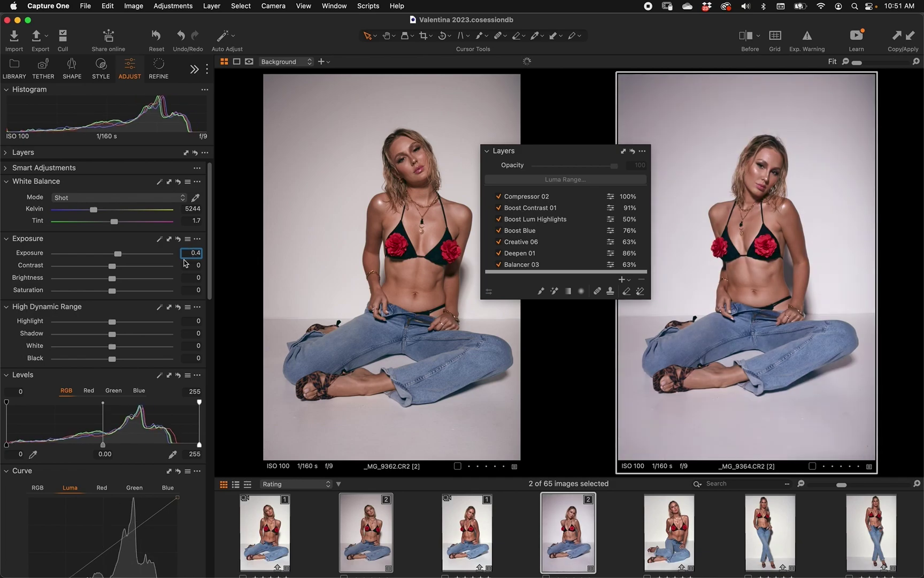
pyautogui.press('Return')
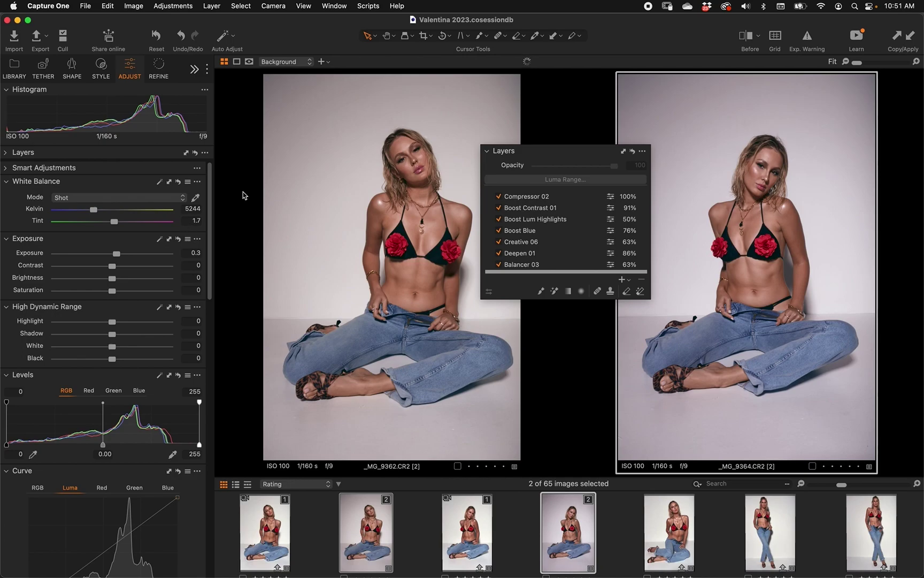
# - Copy the 5541 K, tint 0.3 white balance from _MG_9362's Background layer to _MG_9364
pyautogui.click(323, 200)
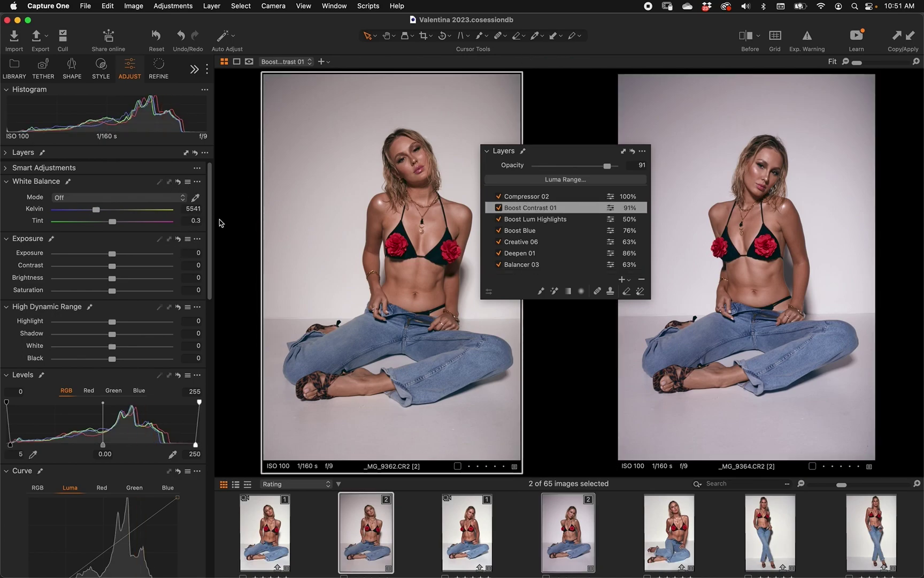
pyautogui.scroll(-1, 539, 266)
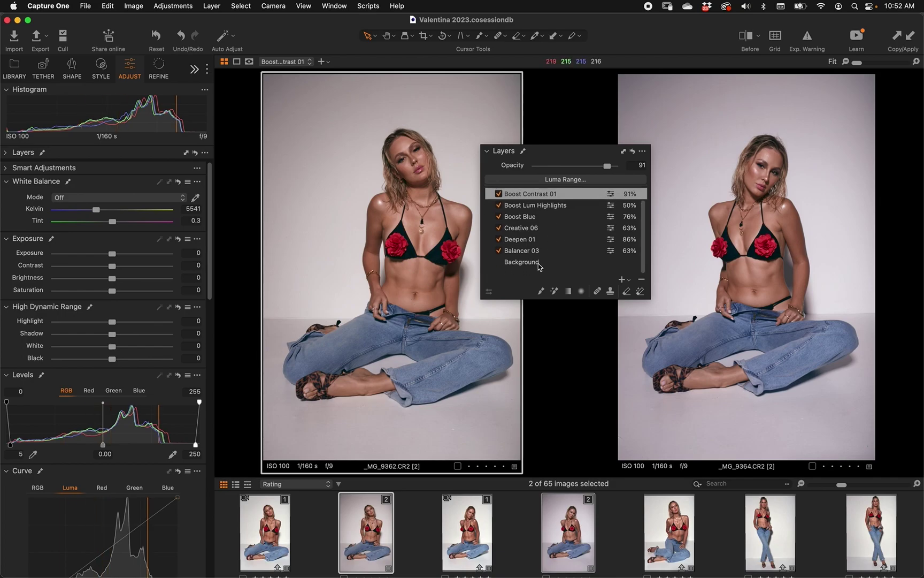
pyautogui.click(527, 263)
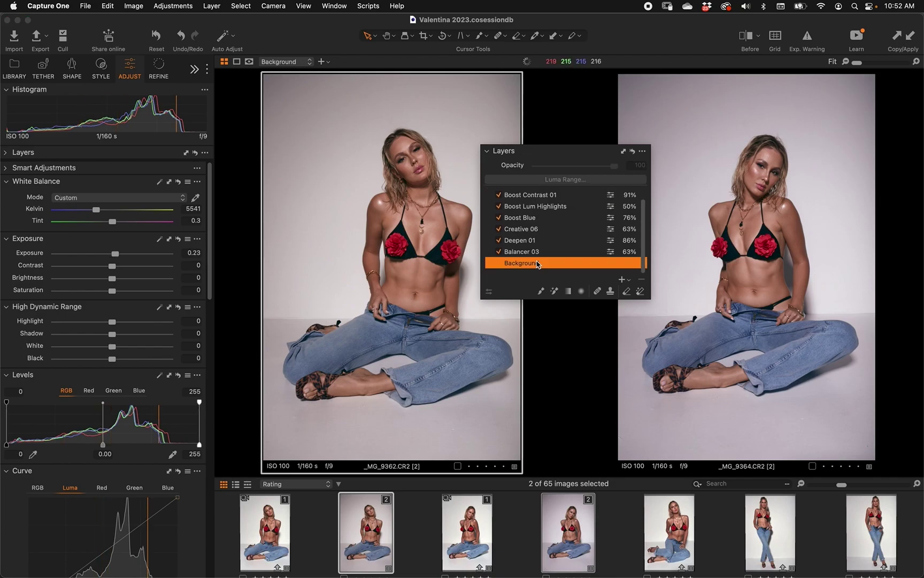
pyautogui.click(170, 185)
pyautogui.press('Return')
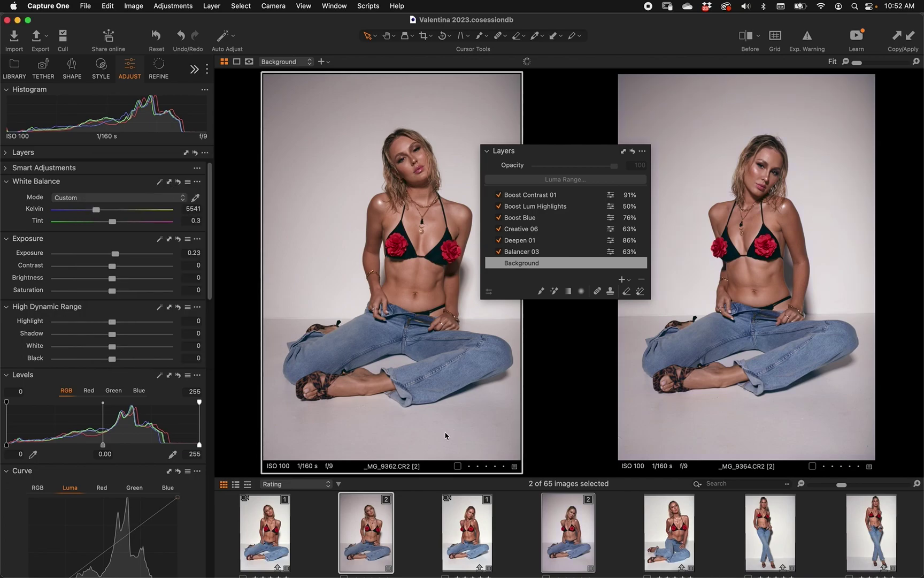
pyautogui.click(716, 324)
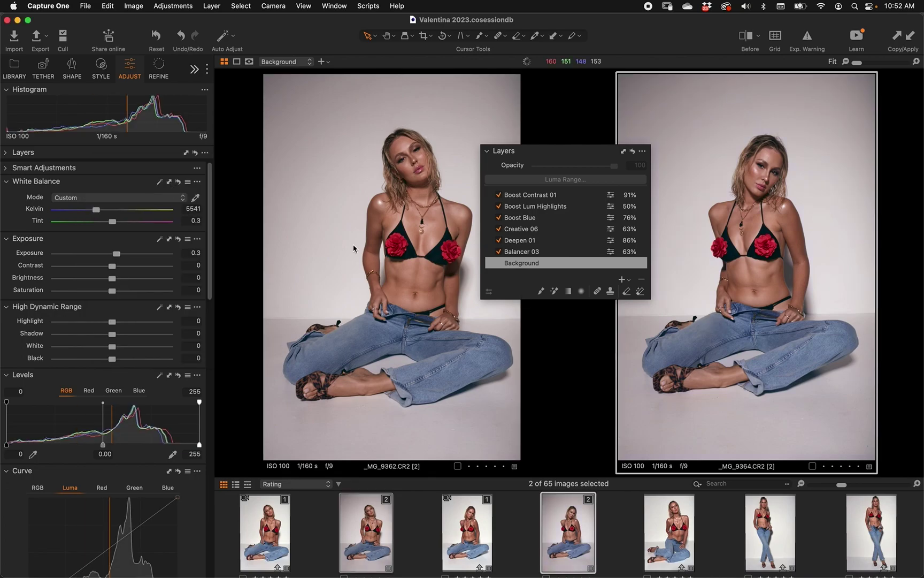
# - Set _MG_9364's exposure to 0.4 and toggle the before/after view to compare
pyautogui.click(196, 253)
pyautogui.write('0.4')
pyautogui.press('Return')
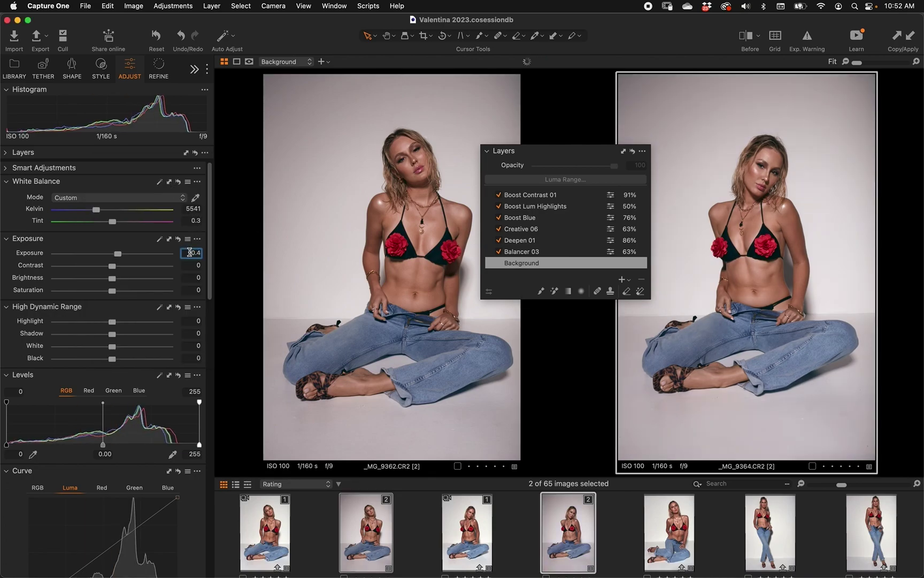
pyautogui.press('y')
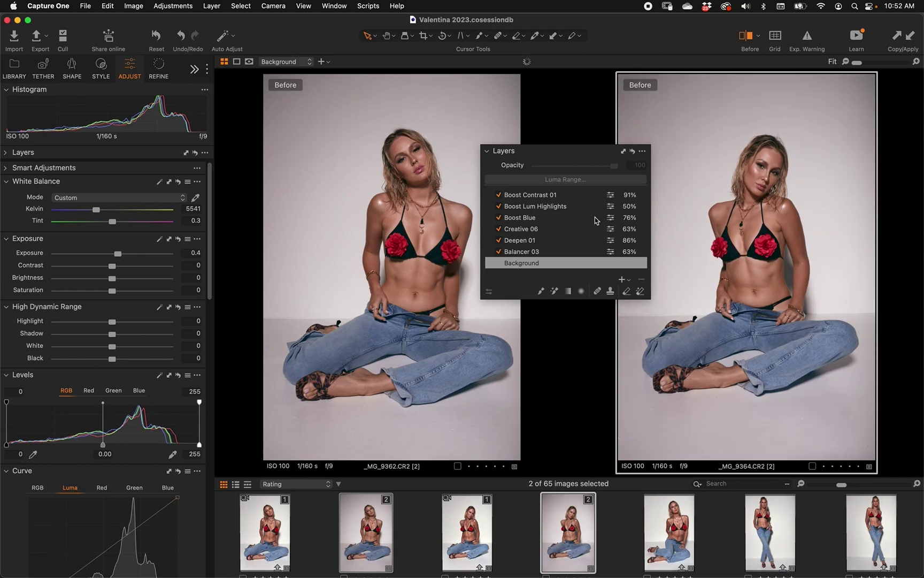
pyautogui.press('y')
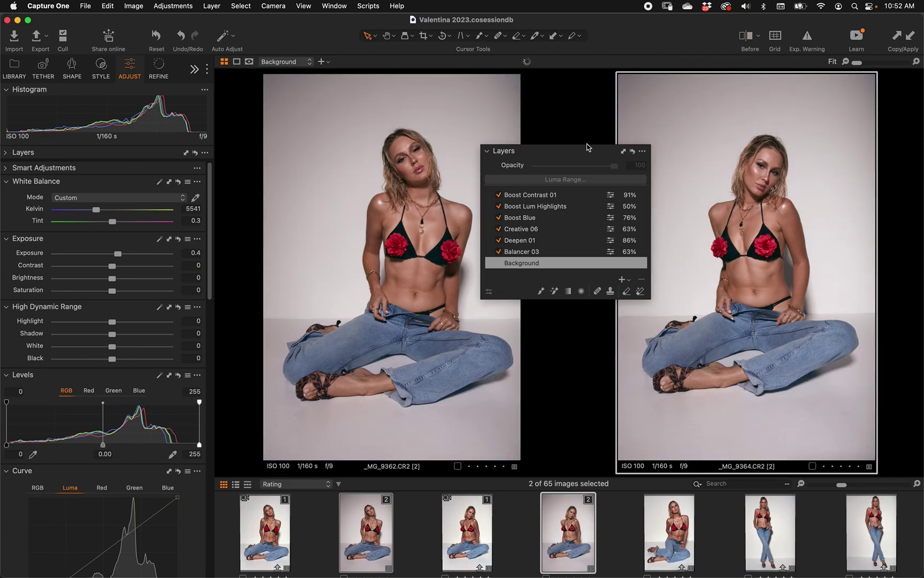
pyautogui.moveTo(577, 152); pyautogui.dragTo(583, 112)
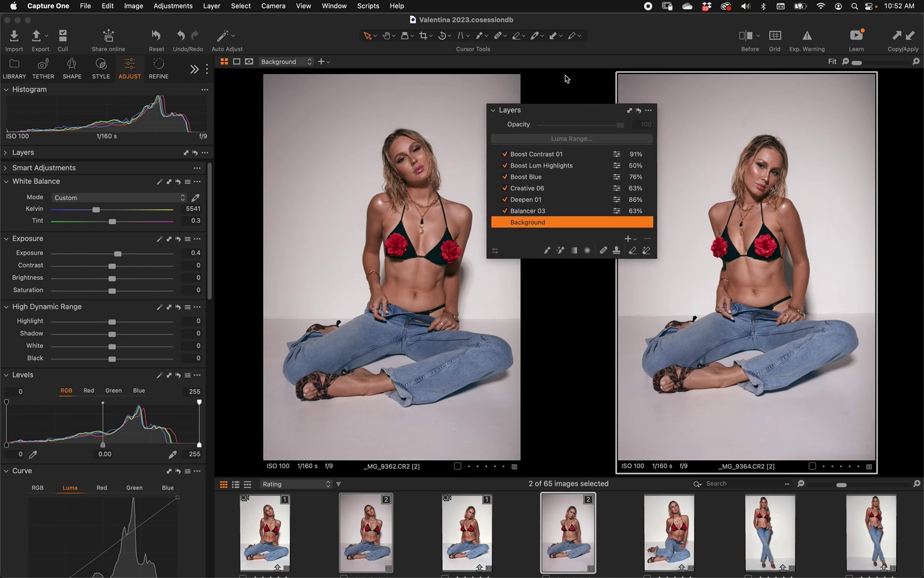
pyautogui.moveTo(564, 114); pyautogui.dragTo(561, 101)
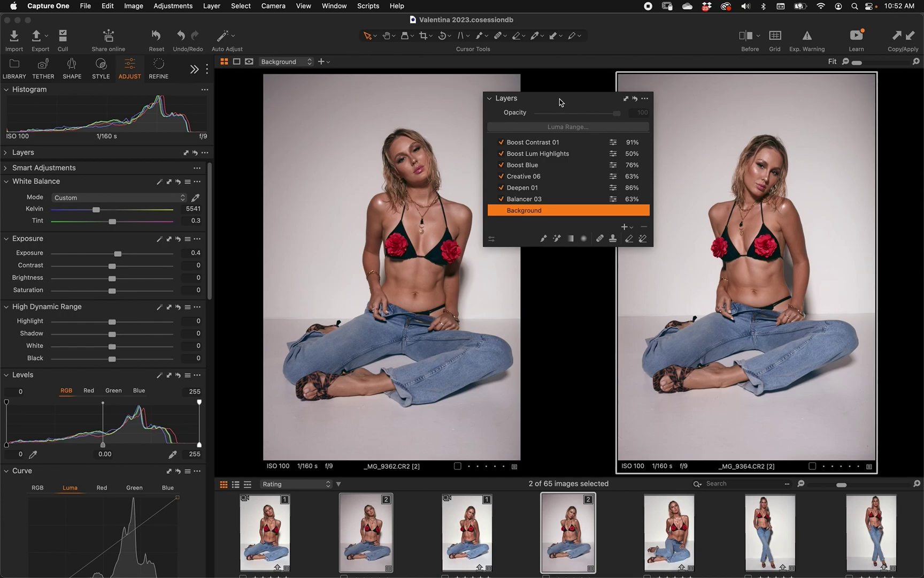
pyautogui.click(502, 165)
pyautogui.moveTo(568, 102); pyautogui.dragTo(581, 125)
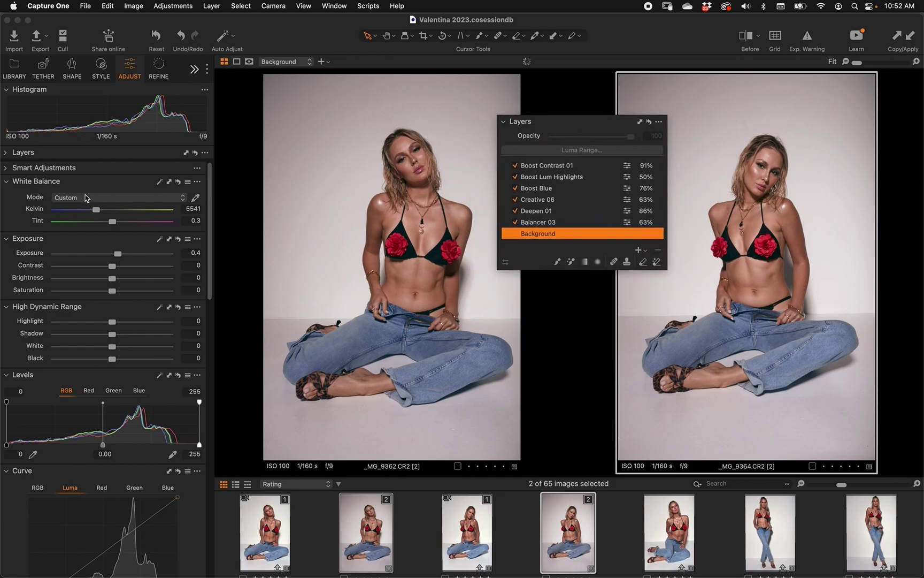